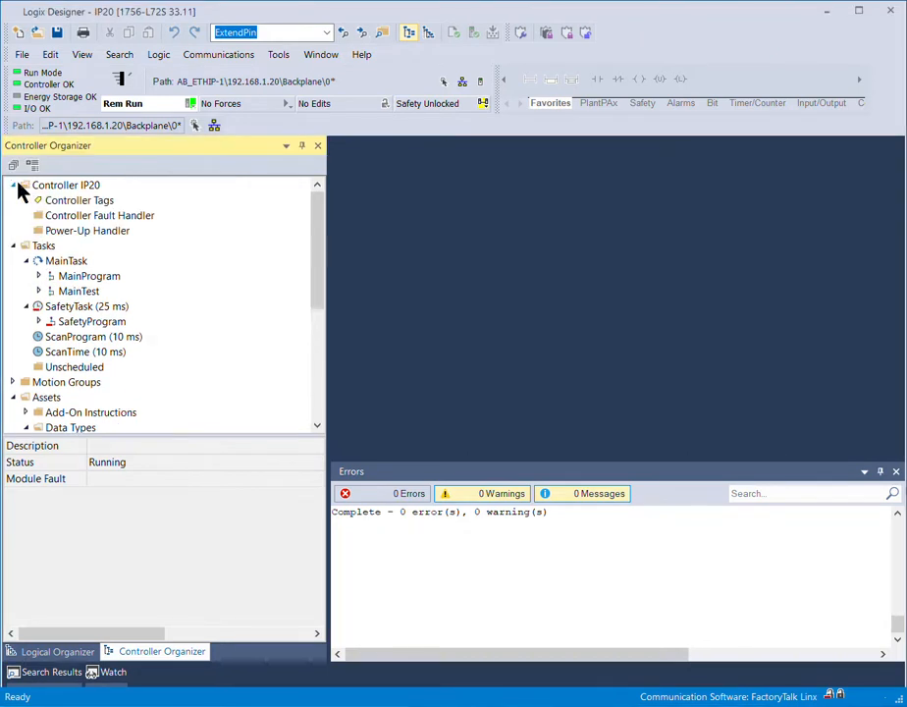
Step: Collapse the Controller IP20 and Tasks folders in the project tree and take the project offline from the controller
left_click(14, 184)
left_click(12, 200)
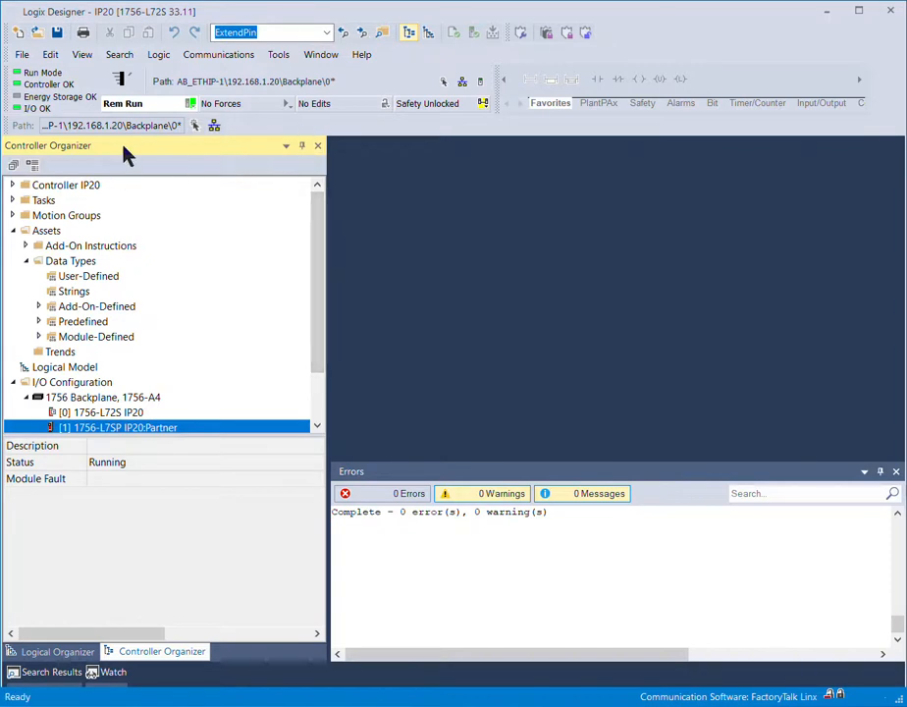
left_click(196, 106)
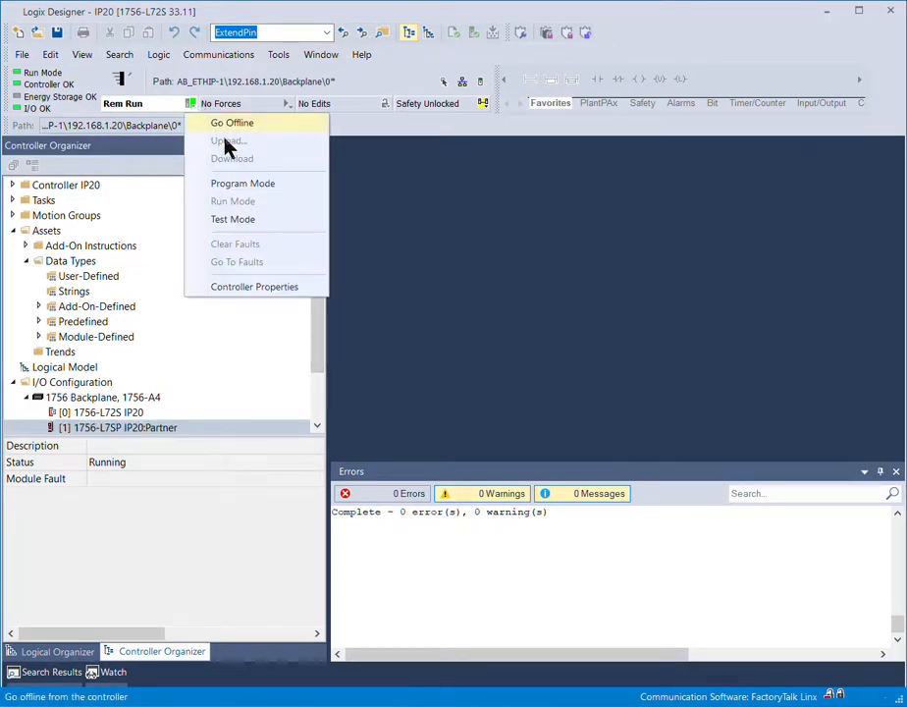
left_click(241, 123)
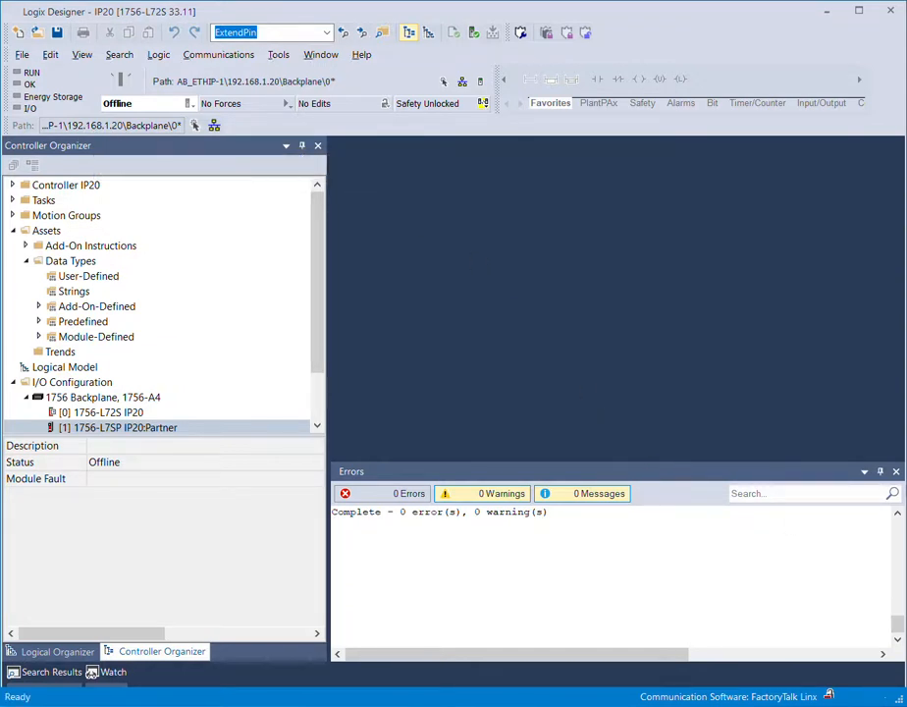
Step: Switch to Windows Settings and open the status of the Ethernet 2 adapter from the network adapter options
key("alt+Tab")
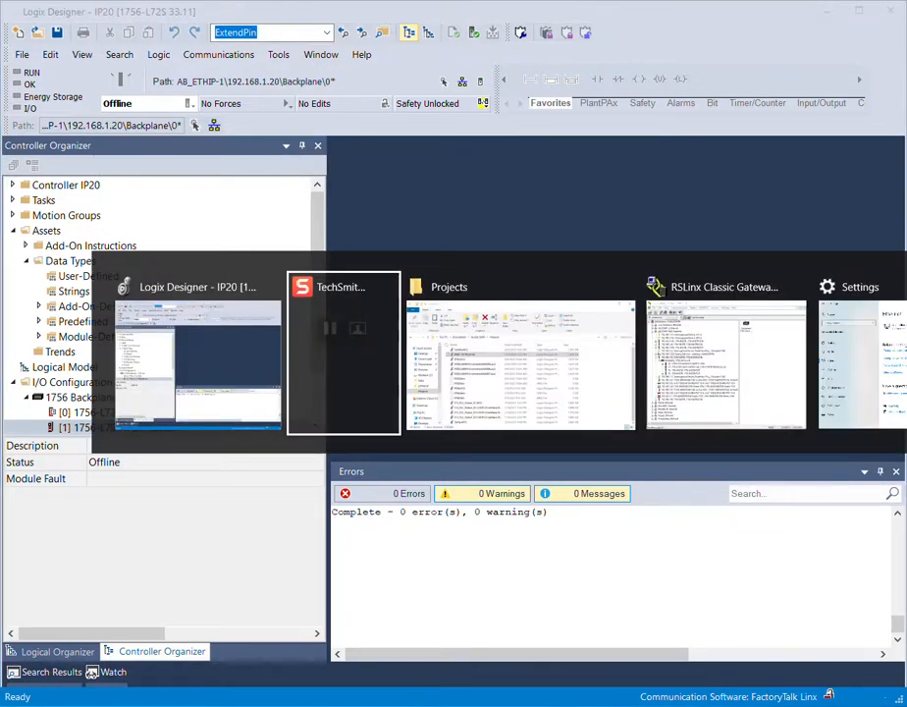
key("alt+Tab")
key("alt+Tab")
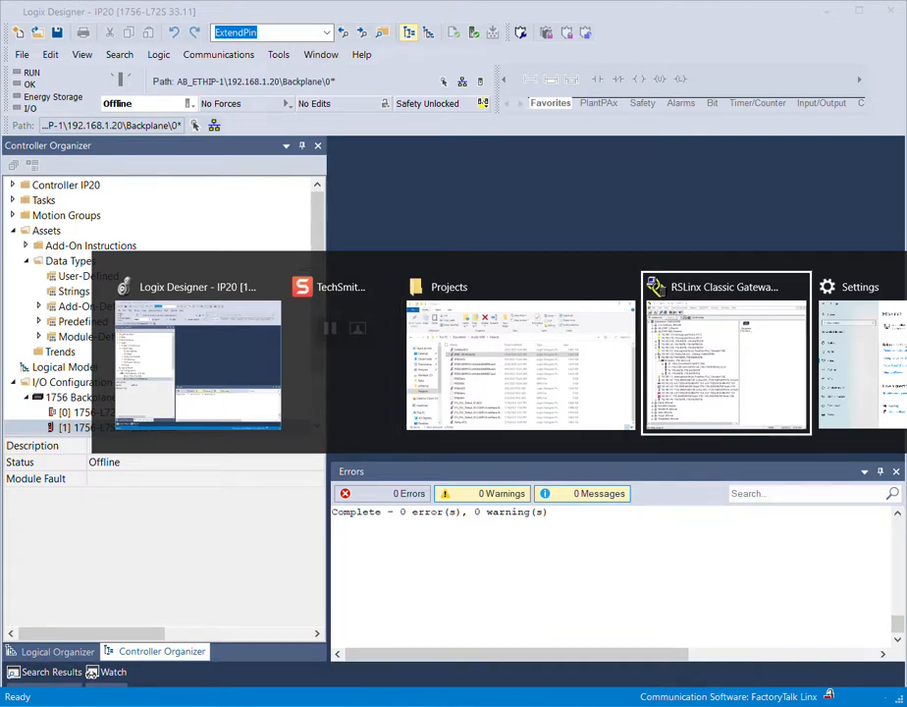
key("alt+Tab")
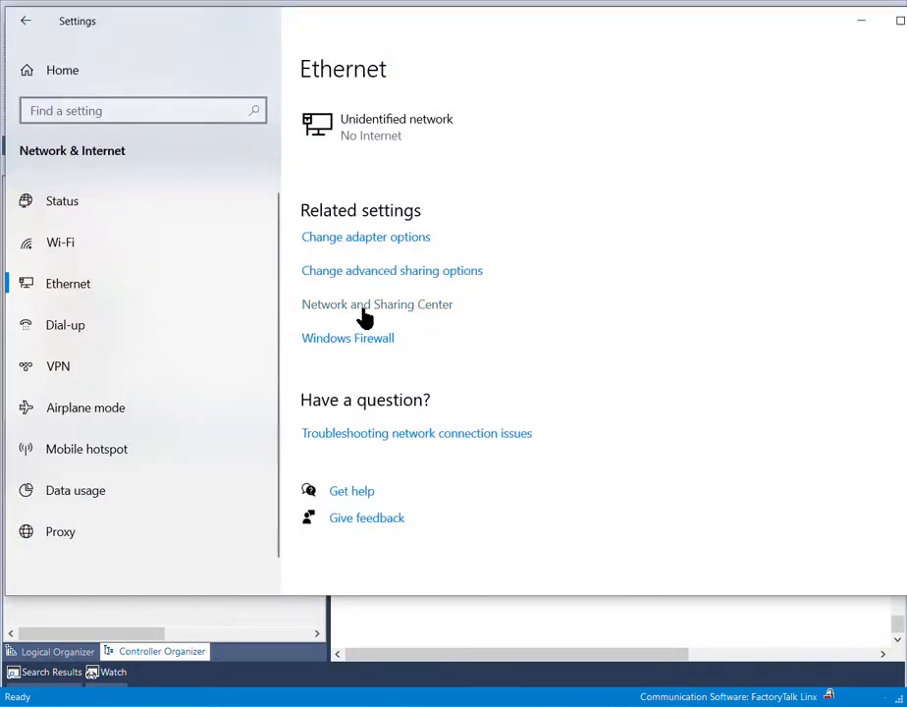
left_click(371, 241)
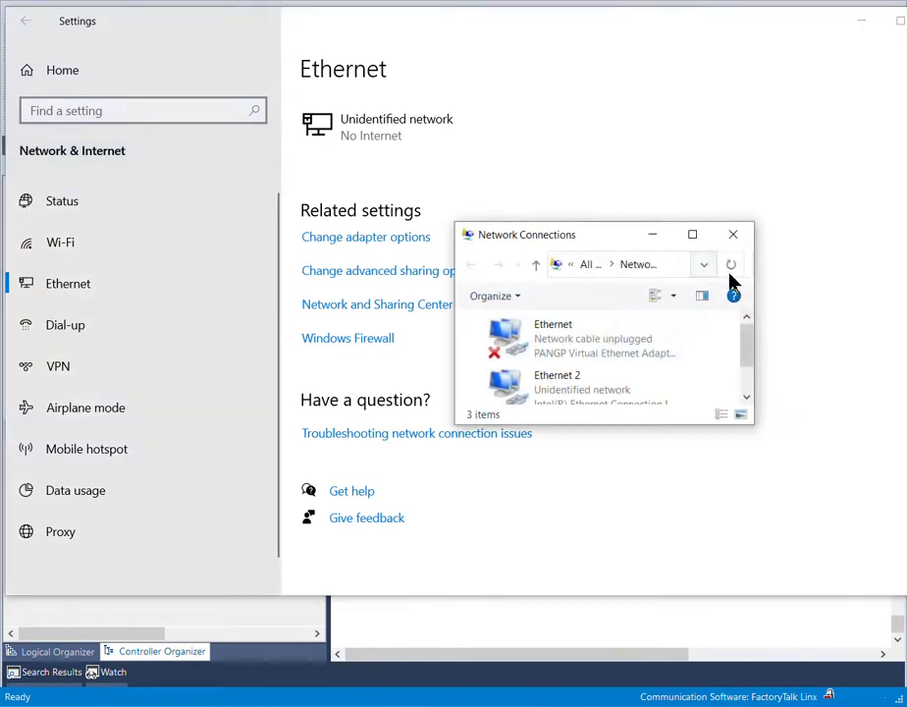
left_click(560, 391)
double_click(561, 390)
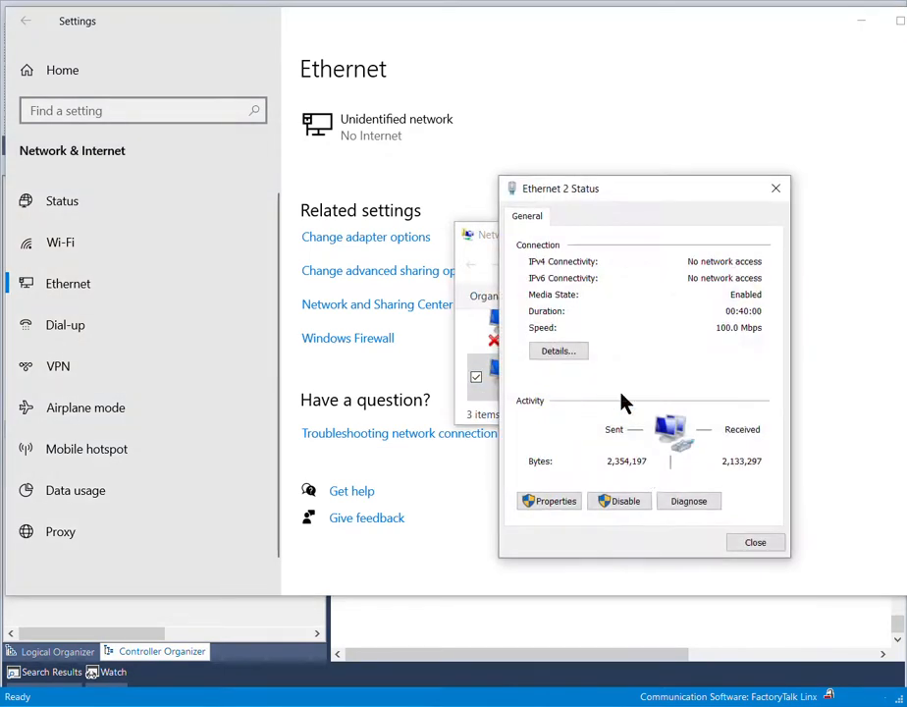
Step: Open the Internet Protocol Version 4 (TCP/IPv4) properties of the Ethernet 2 adapter
left_click(563, 501)
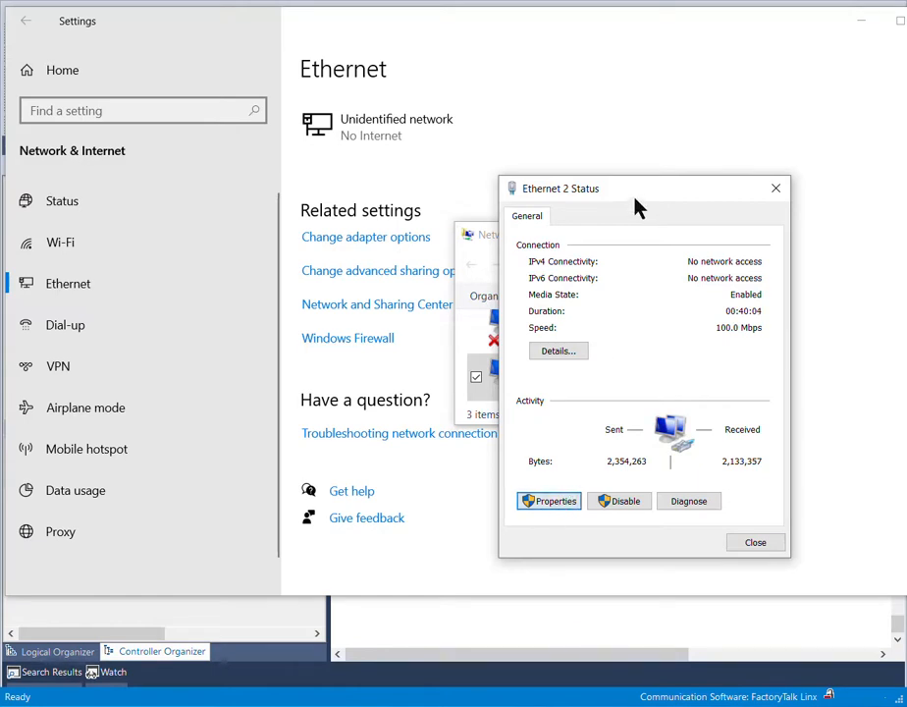
left_click_drag(639, 192, 480, 133)
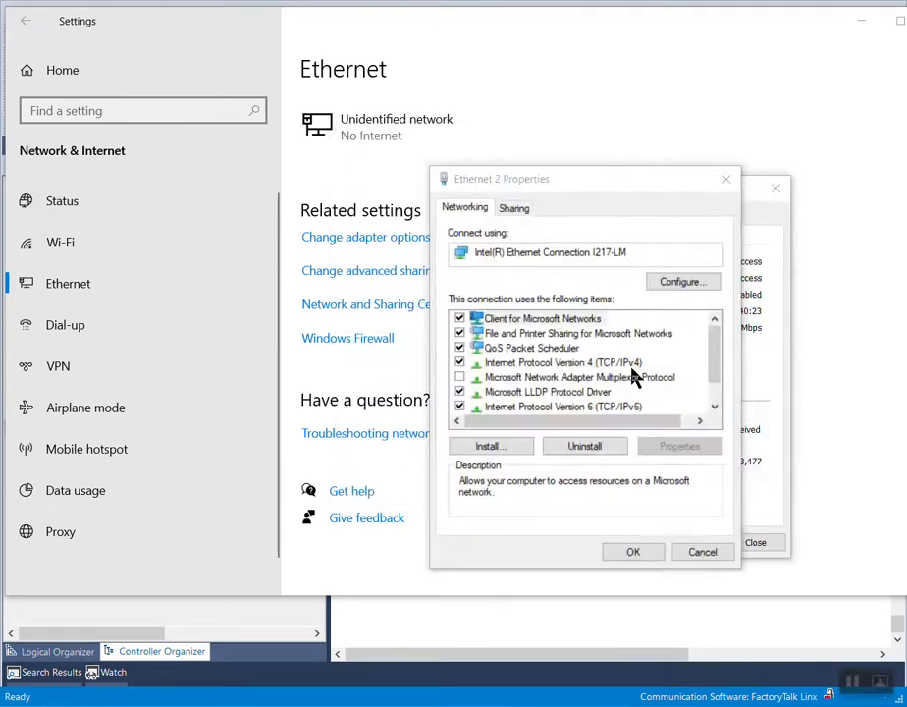
left_click(620, 365)
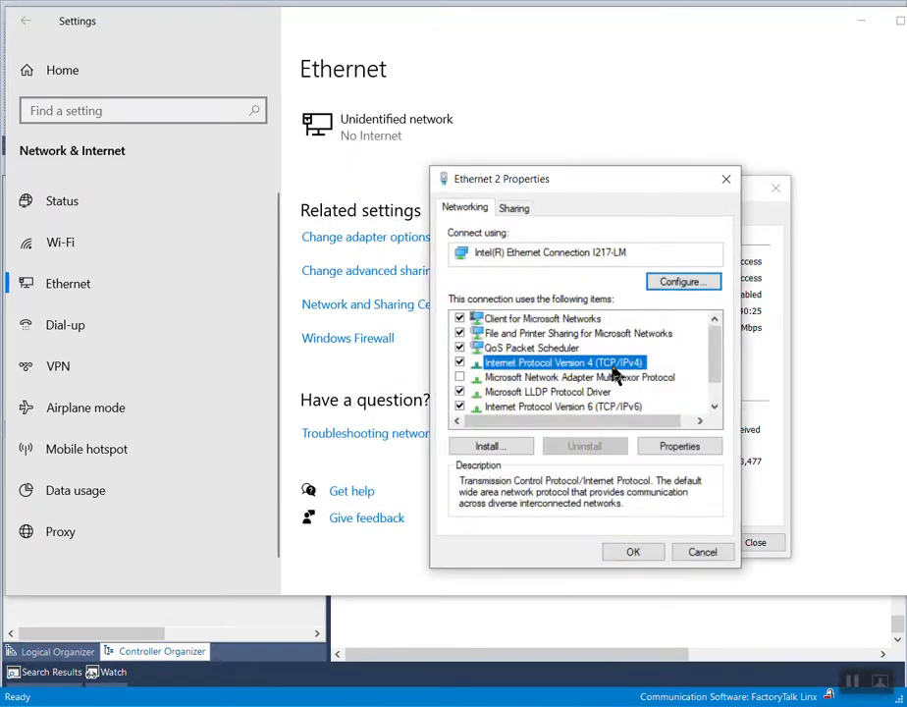
left_click(681, 447)
left_click(683, 449)
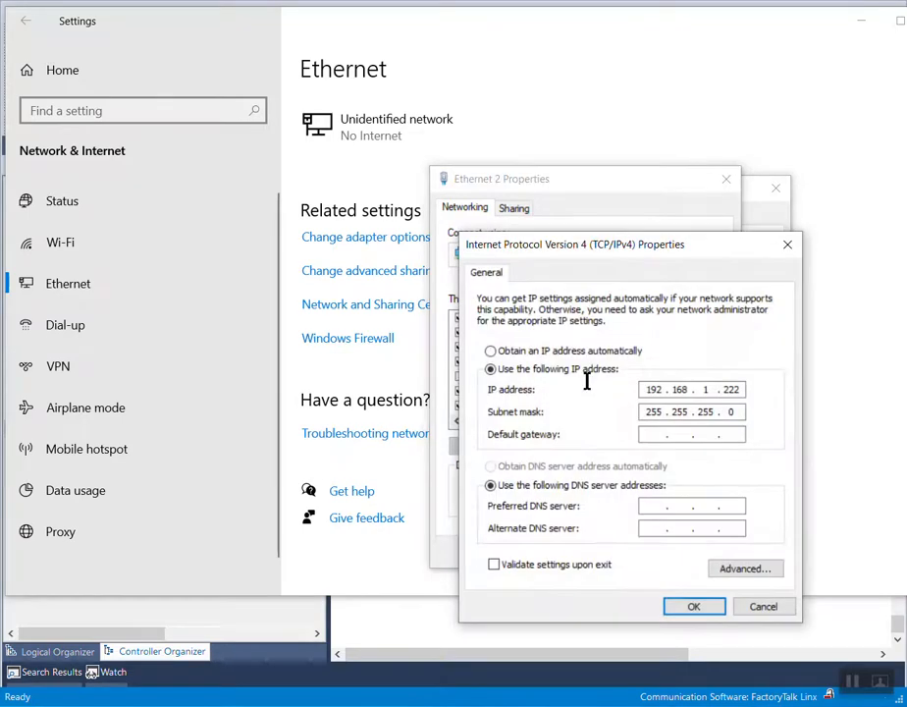
Step: Examine the network and host portions of the adapter's static IP address
left_click_drag(690, 391, 641, 391)
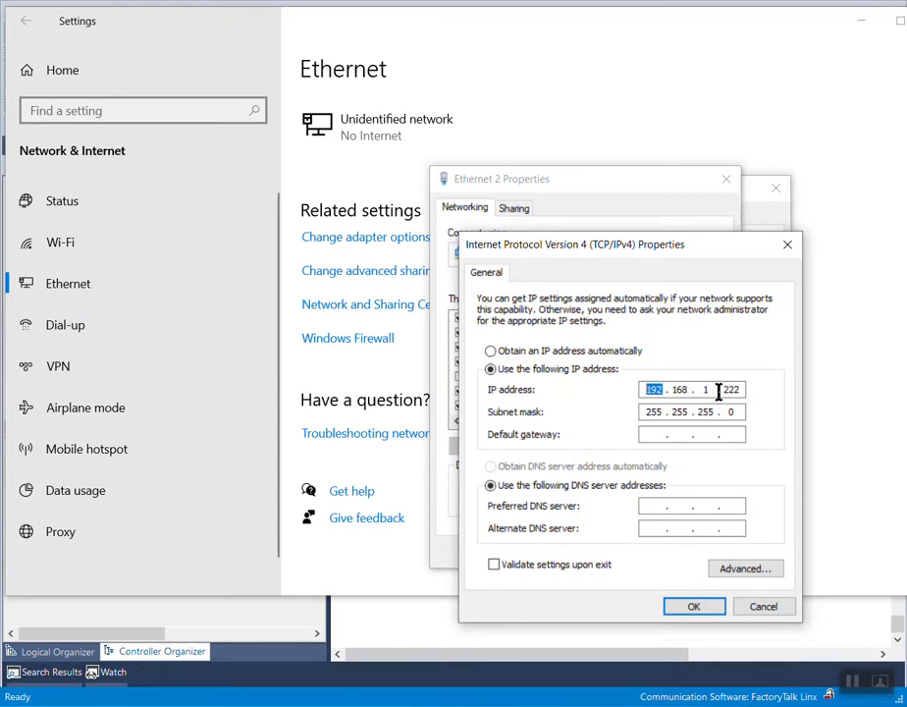
left_click_drag(725, 390, 749, 390)
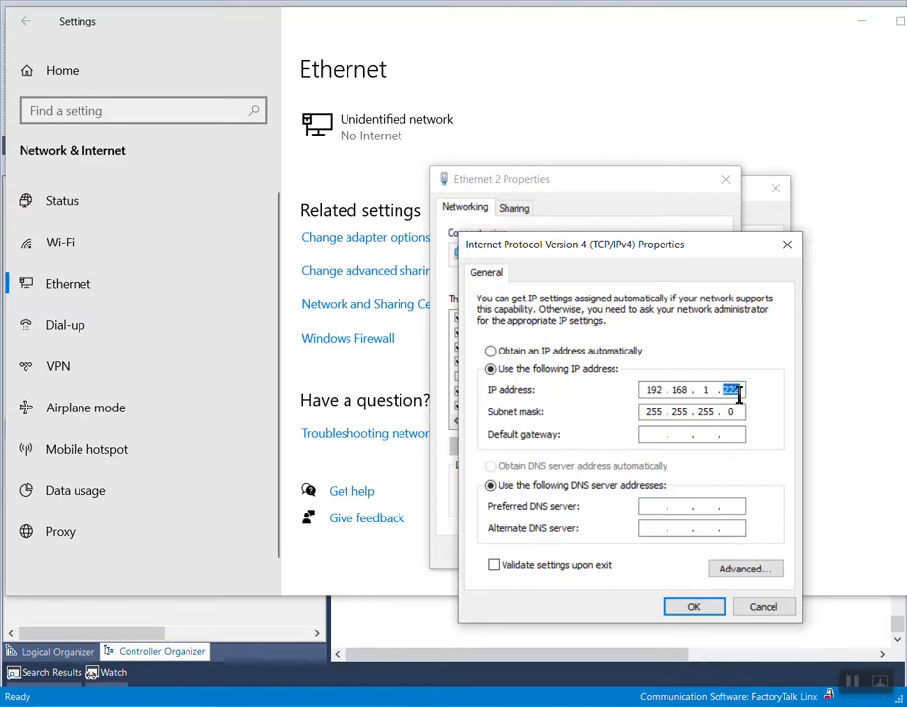
left_click(652, 390)
left_click_drag(696, 391, 750, 392)
left_click(722, 393)
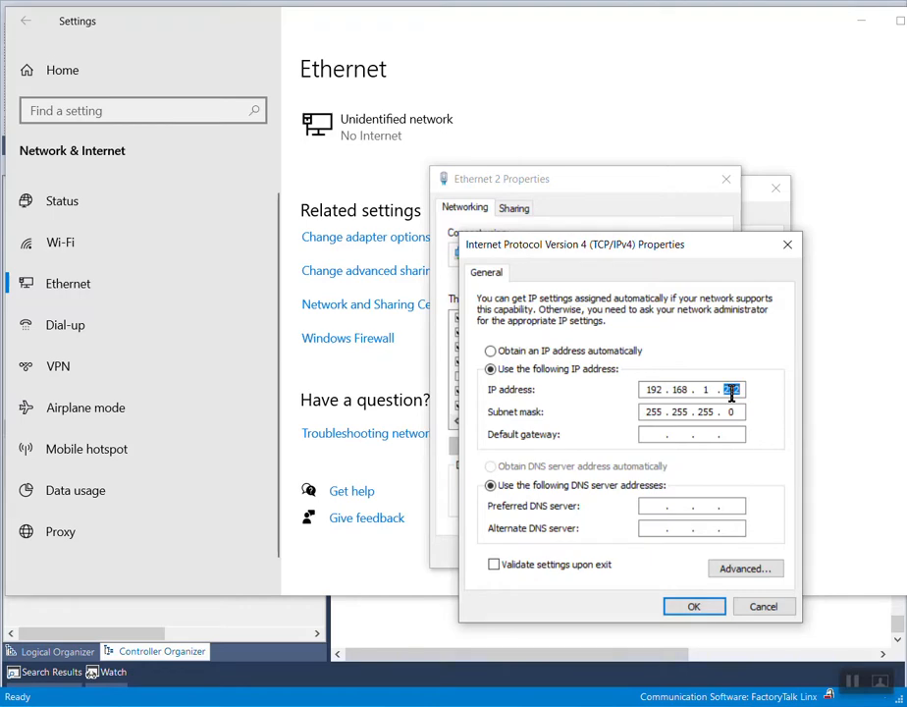
Step: Open the properties of the 1756-EN2TR module Safety_Slot4 in Logix Designer and compare its Ethernet address with the computer's IPv4 settings
left_click(862, 21)
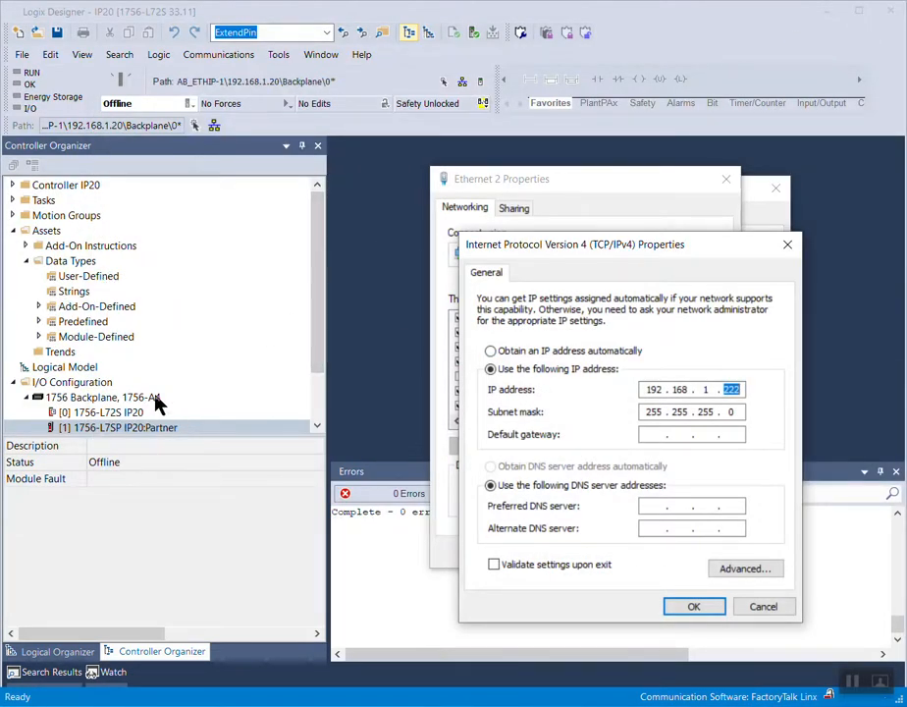
scroll(196, 393, "down", 2)
left_click(140, 414)
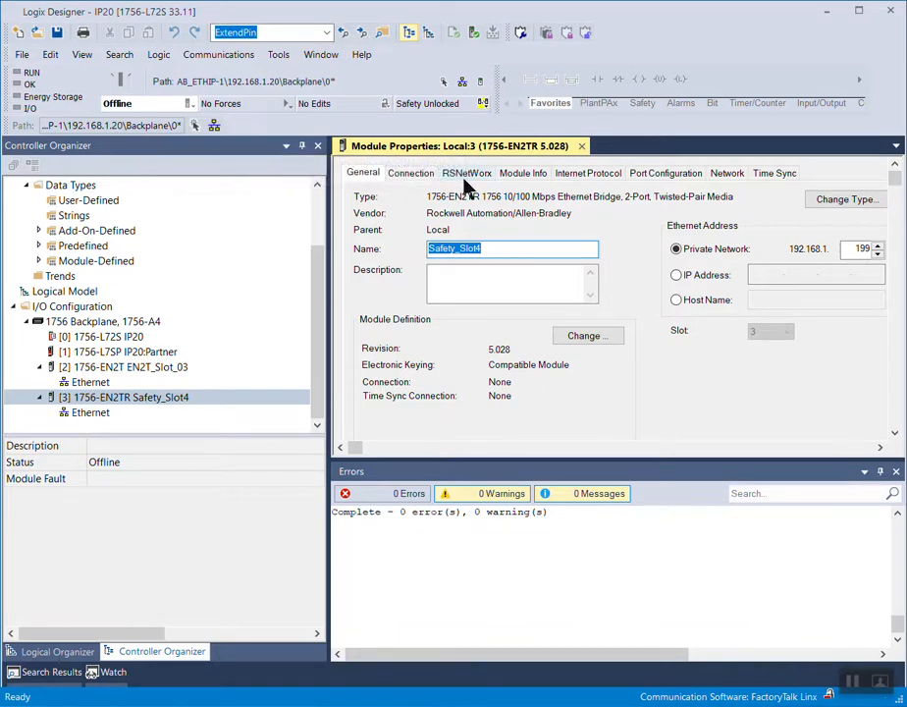
key("alt+Tab")
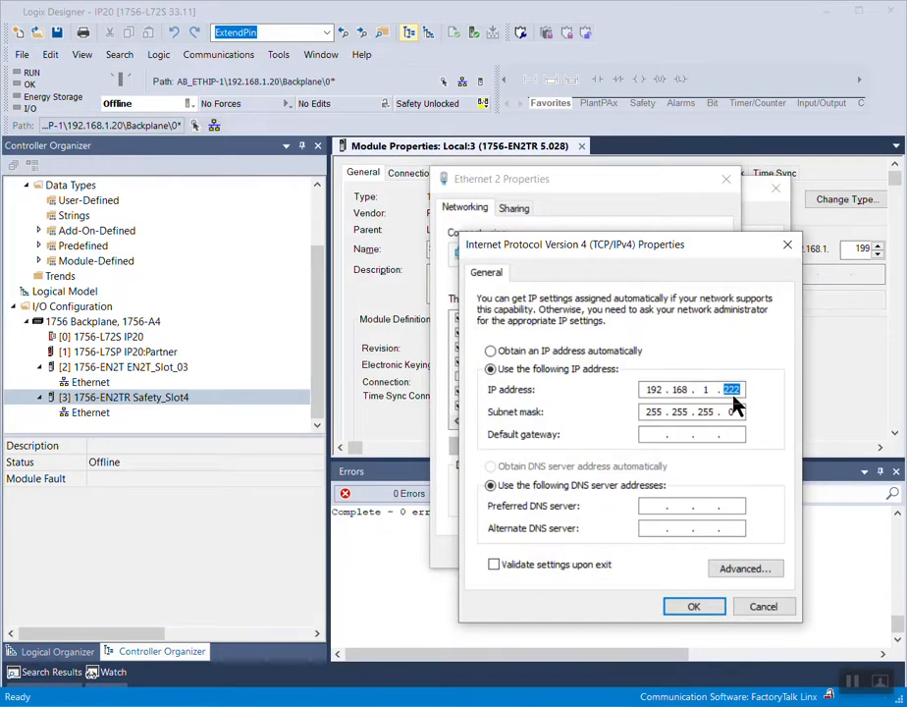
Step: Cancel out of the IPv4 and Ethernet 2 adapter dialogs and close the 1756-EN2TR module properties
left_click(763, 606)
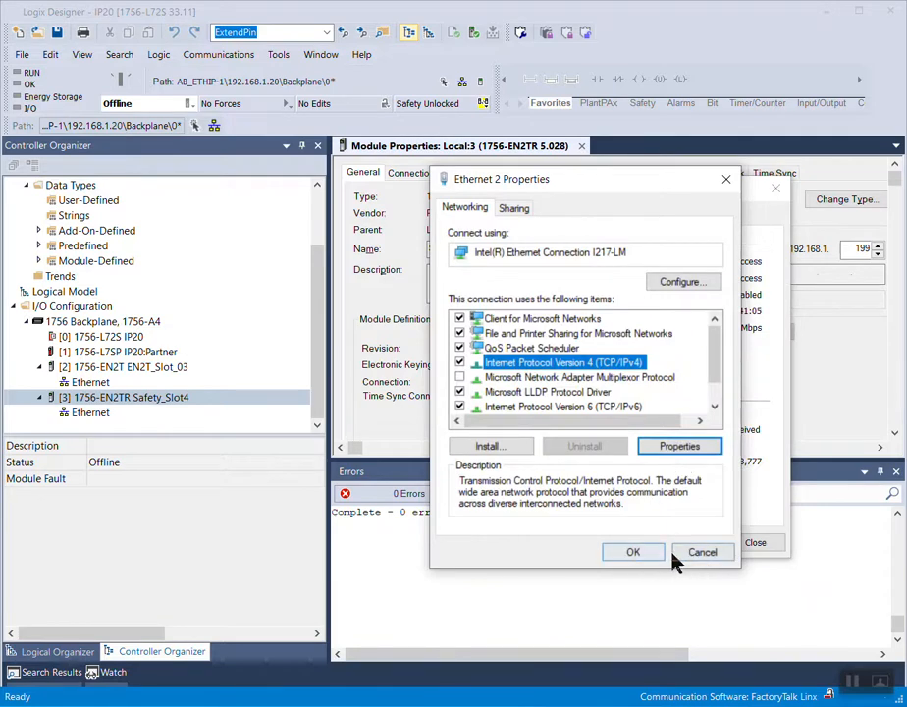
left_click(704, 553)
left_click(752, 545)
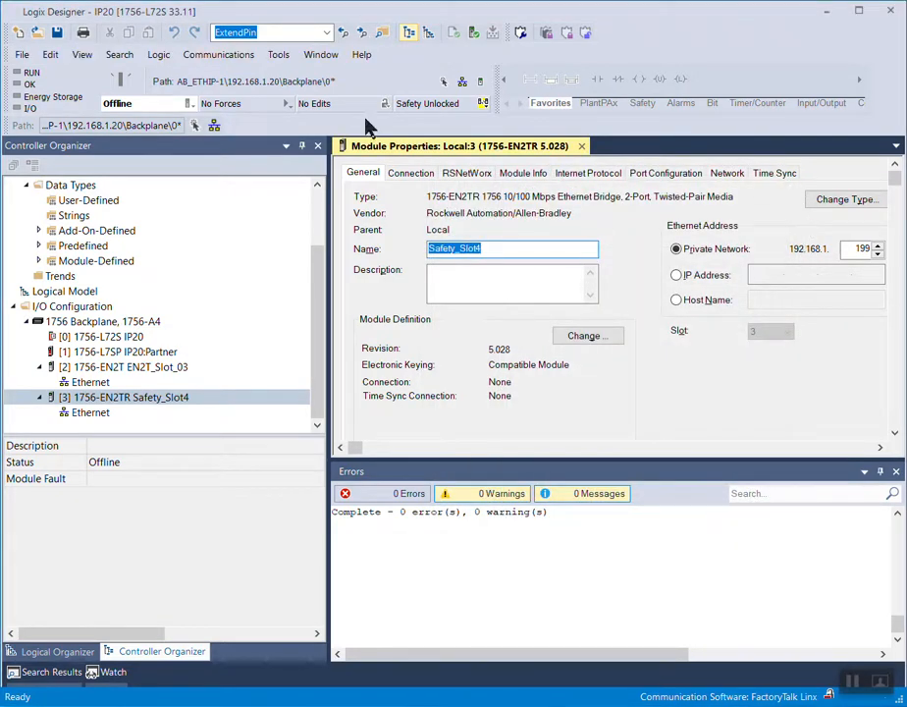
left_click(582, 146)
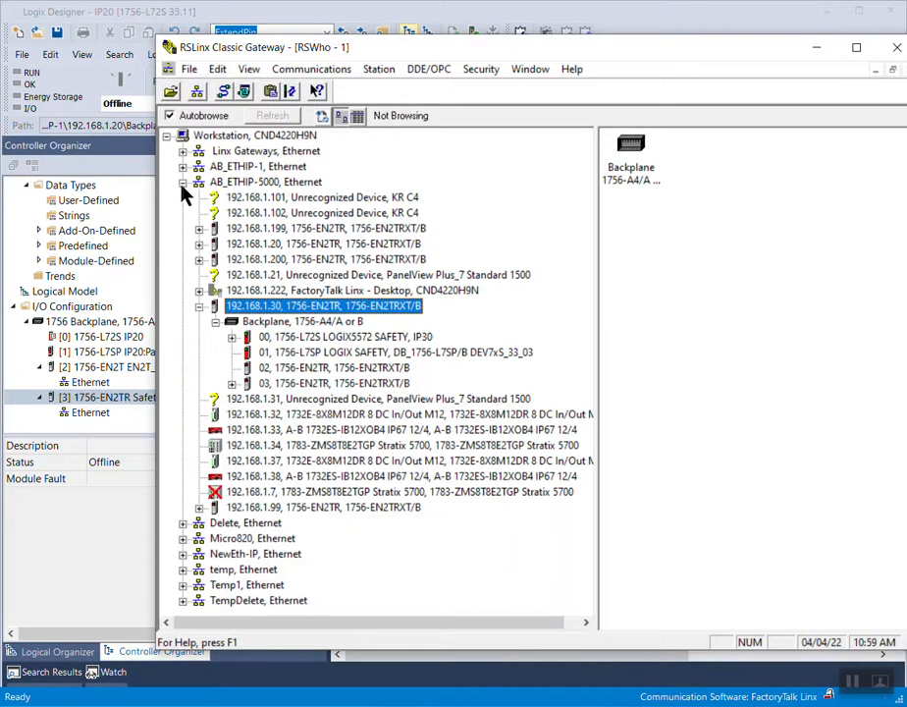
Step: In RSLinx Classic, collapse the AB_ETHIP-5000 network, reposition the window, and open a new RSWho view with the workstation tree collapsed
left_click(184, 183)
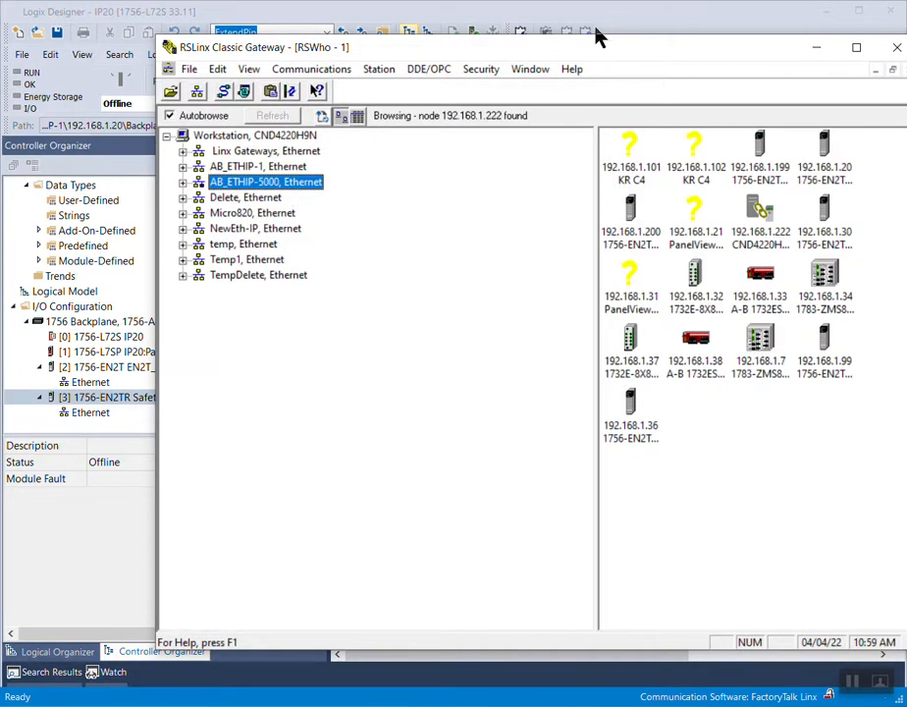
left_click_drag(589, 49, 903, 81)
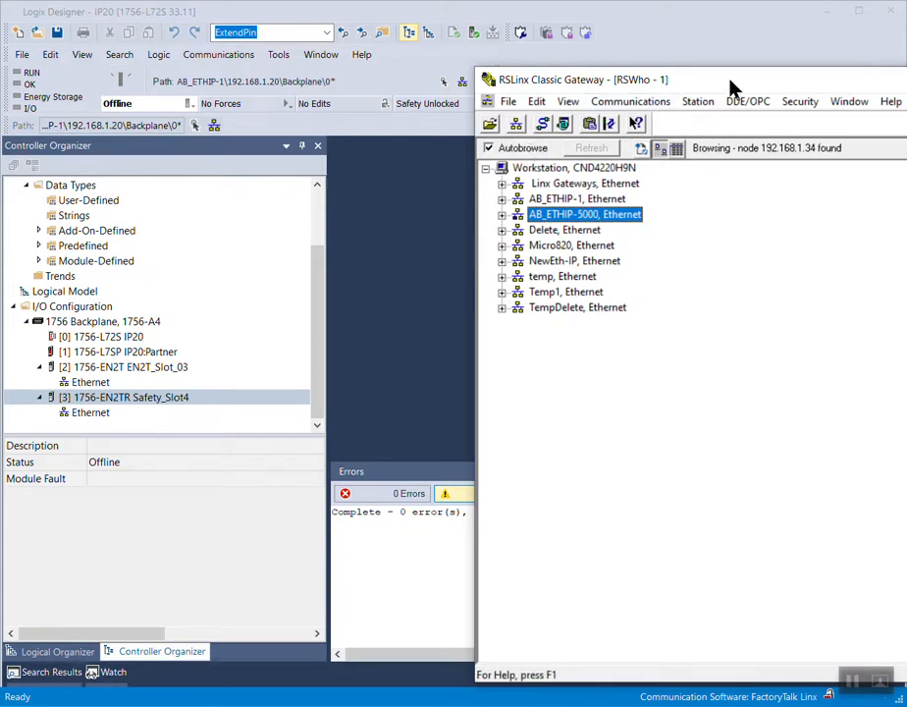
left_click_drag(731, 86, 676, 43)
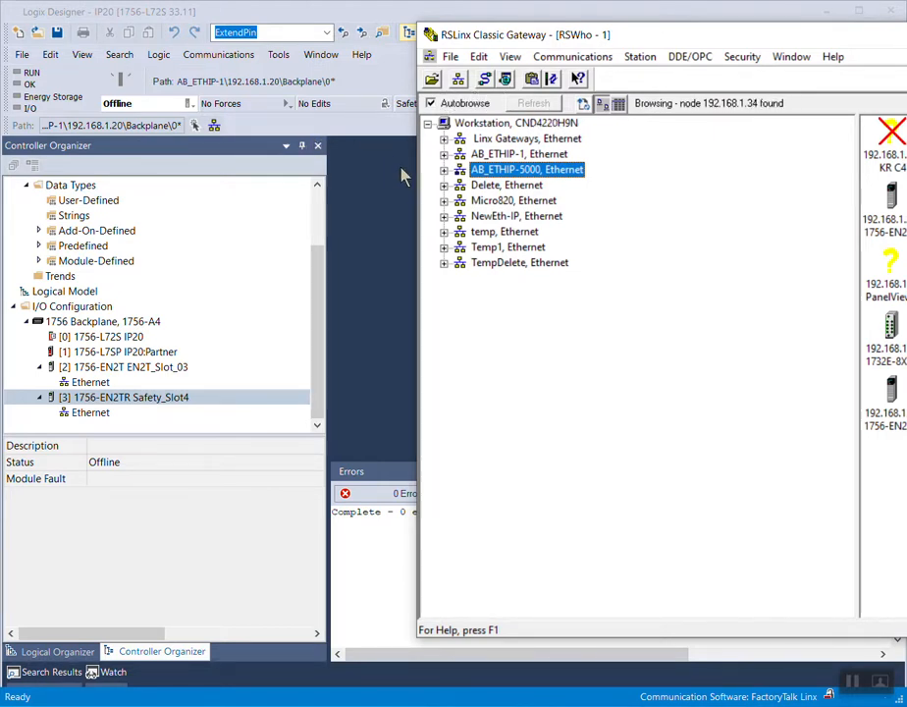
left_click(458, 80)
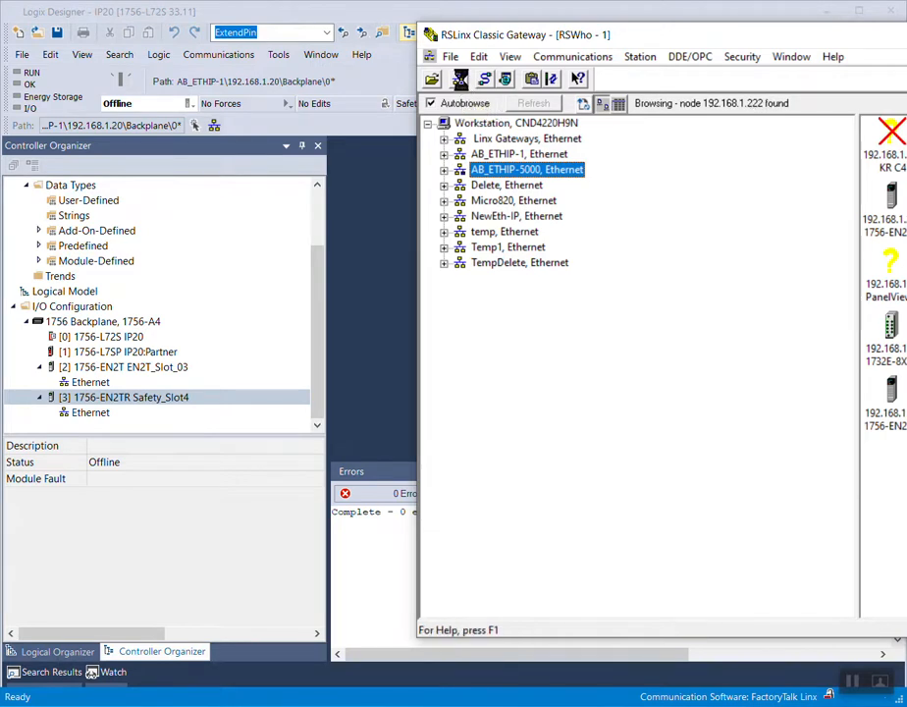
left_click(427, 123)
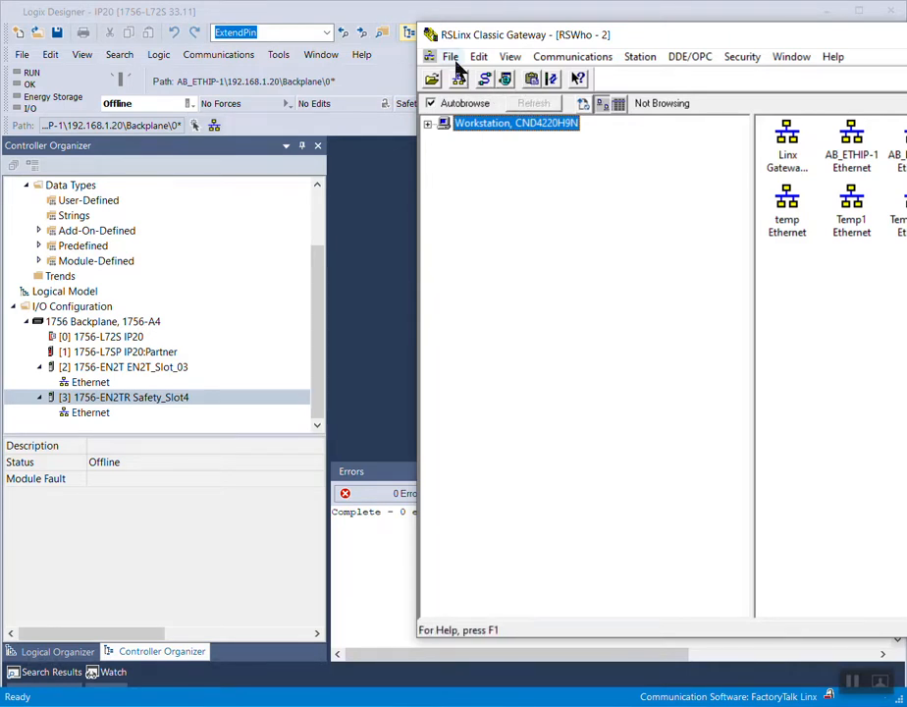
left_click(852, 680)
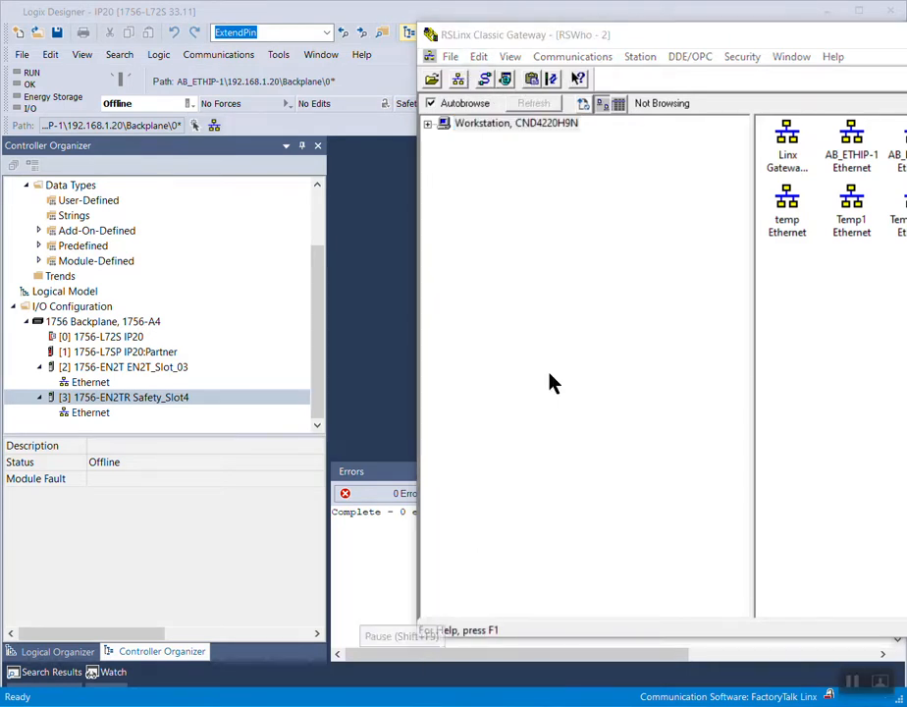
Step: Choose EtherNet/IP Driver as the driver type in the driver configuration and examine the settings of the existing AB_ETHIP-1 driver
left_click(506, 83)
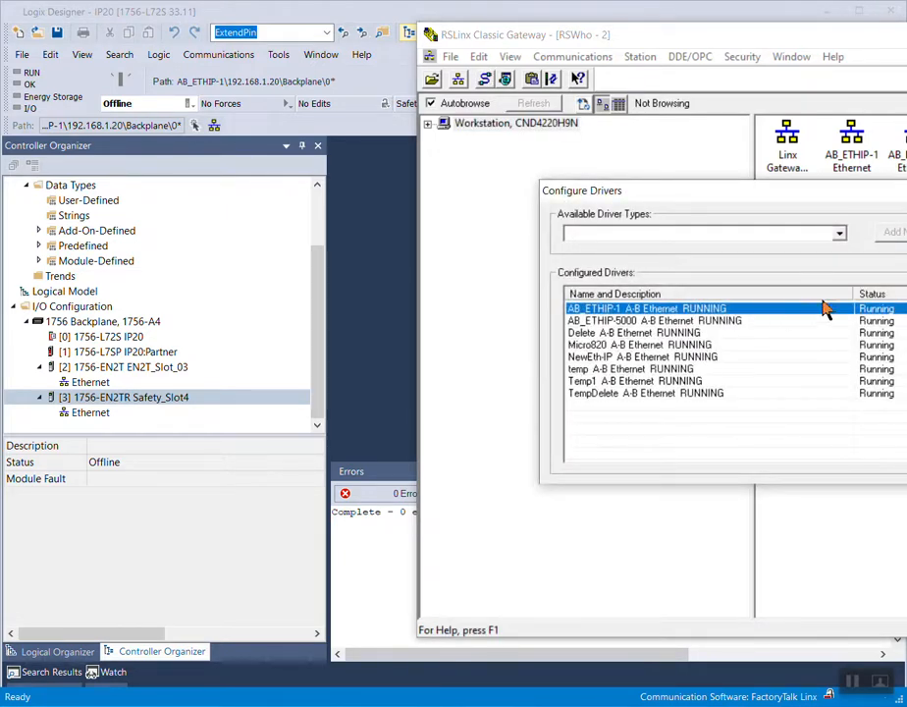
left_click_drag(766, 196, 669, 174)
left_click(742, 212)
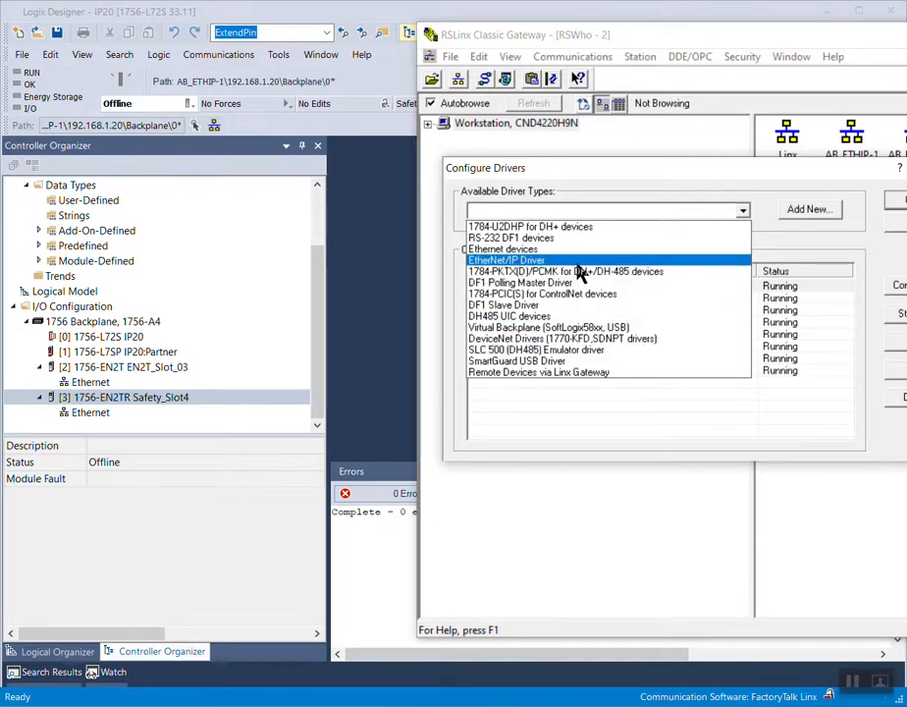
left_click(579, 261)
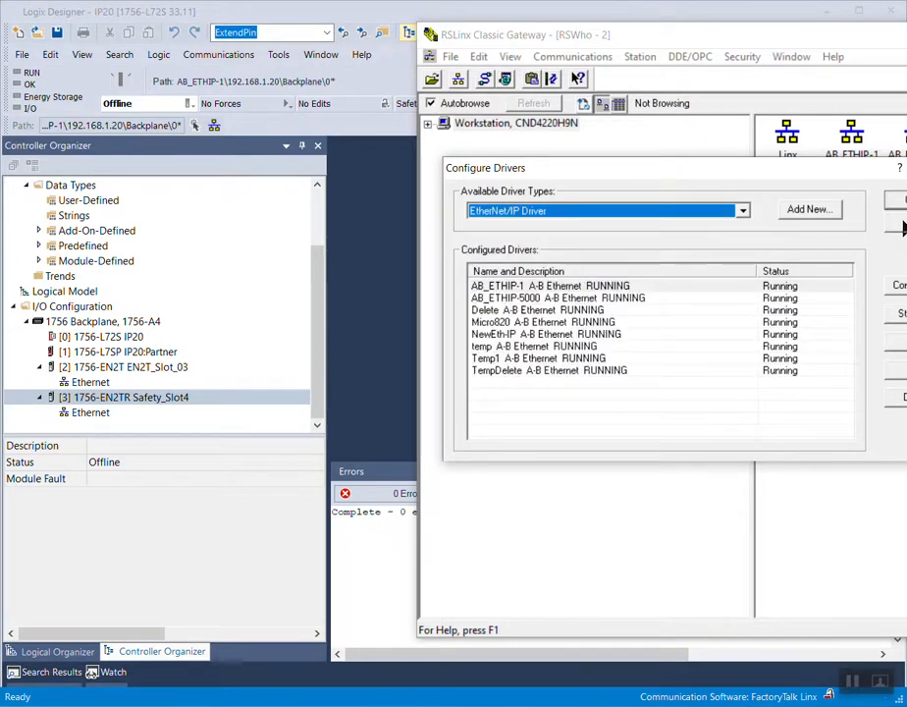
left_click_drag(825, 177, 636, 170)
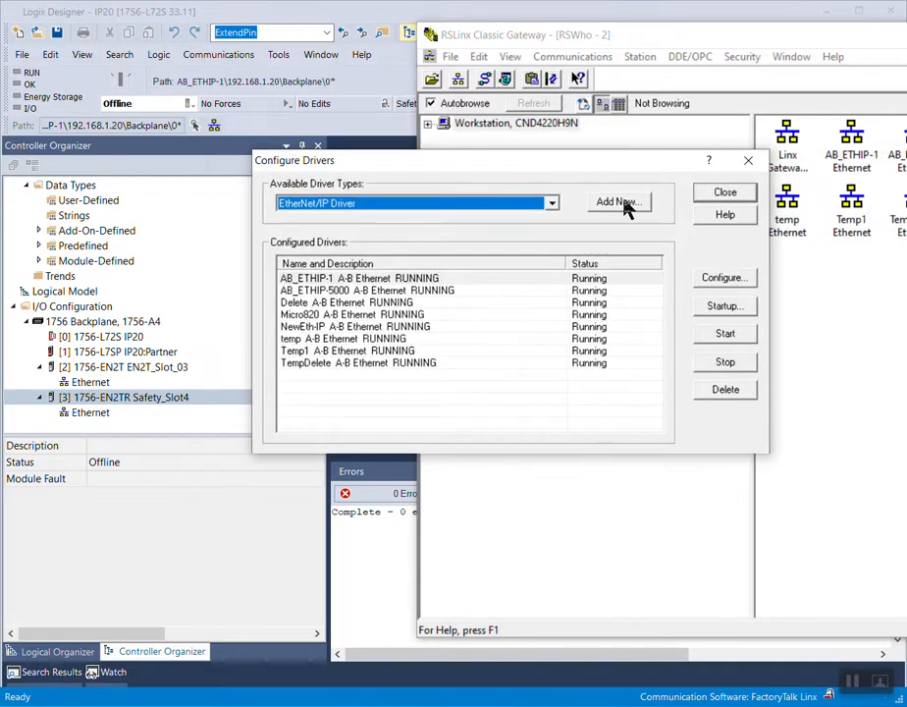
left_click(727, 280)
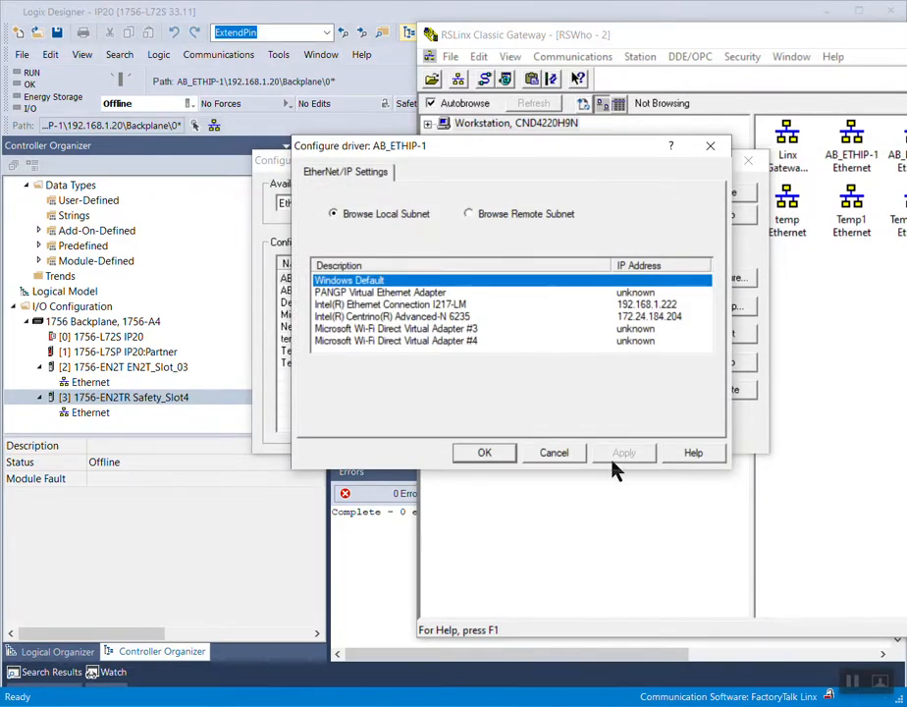
left_click(553, 455)
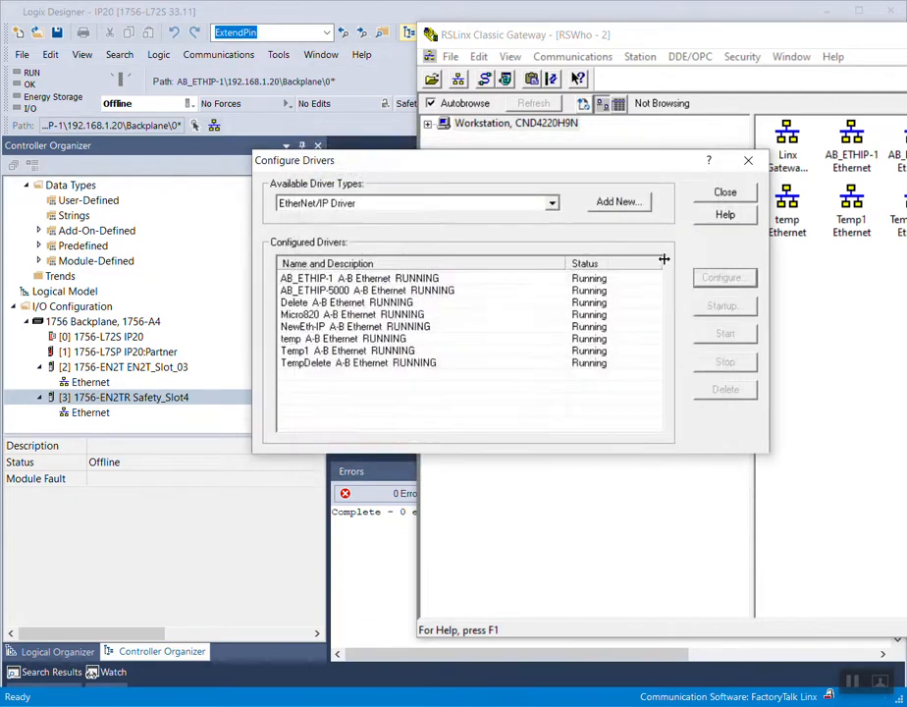
Step: Add a new EtherNet/IP driver named Testing that browses the local subnet through the Windows Default adapter
left_click(629, 202)
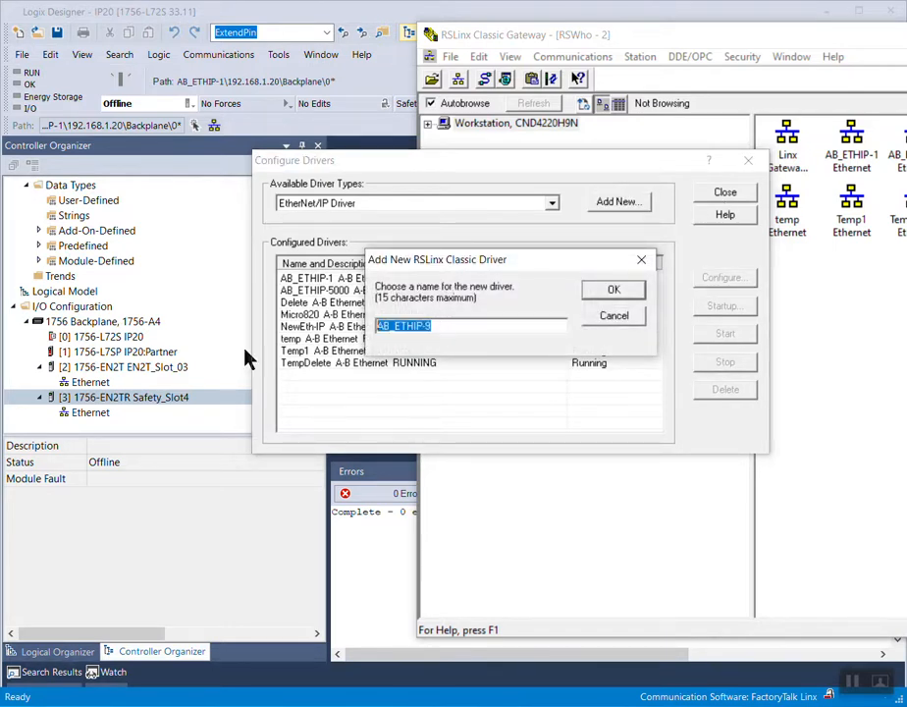
type("Te")
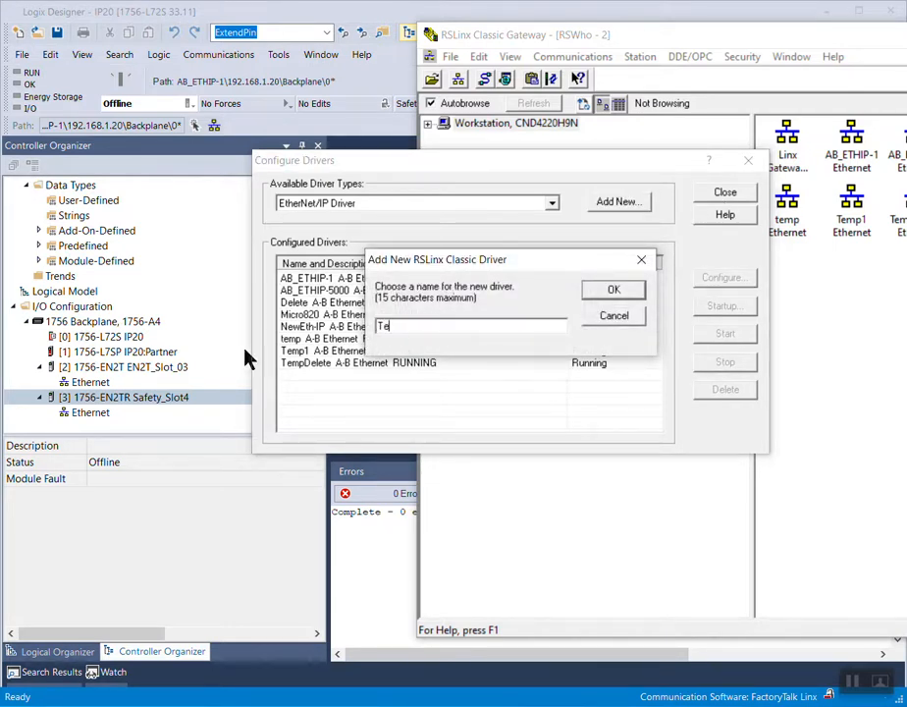
type("sting")
key("Return")
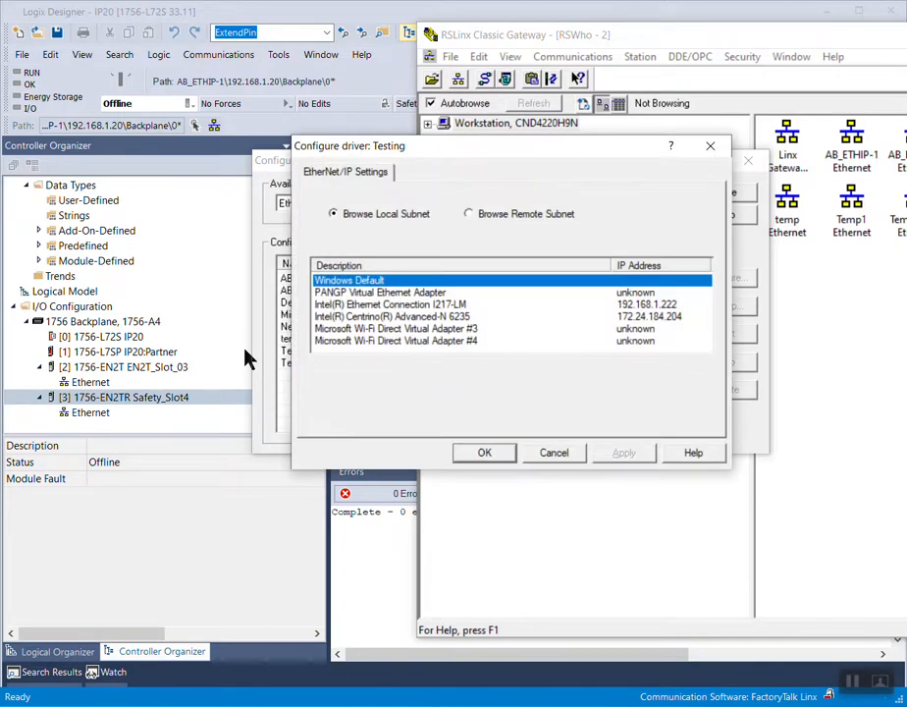
left_click(474, 459)
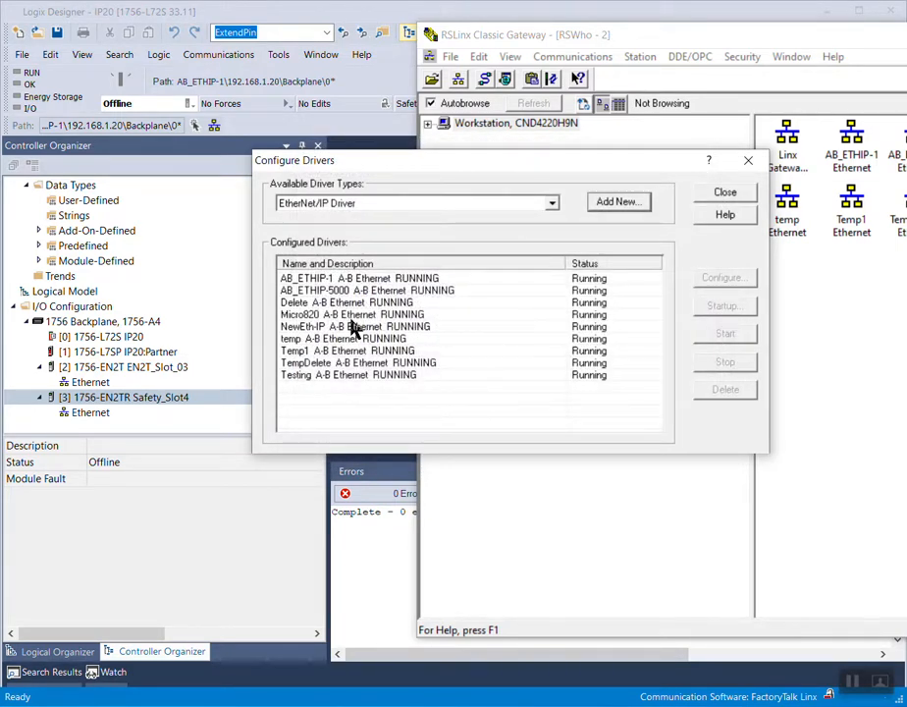
Step: Review the EtherNet/IP settings of the Testing driver without changing them and close the driver configuration
left_click(360, 383)
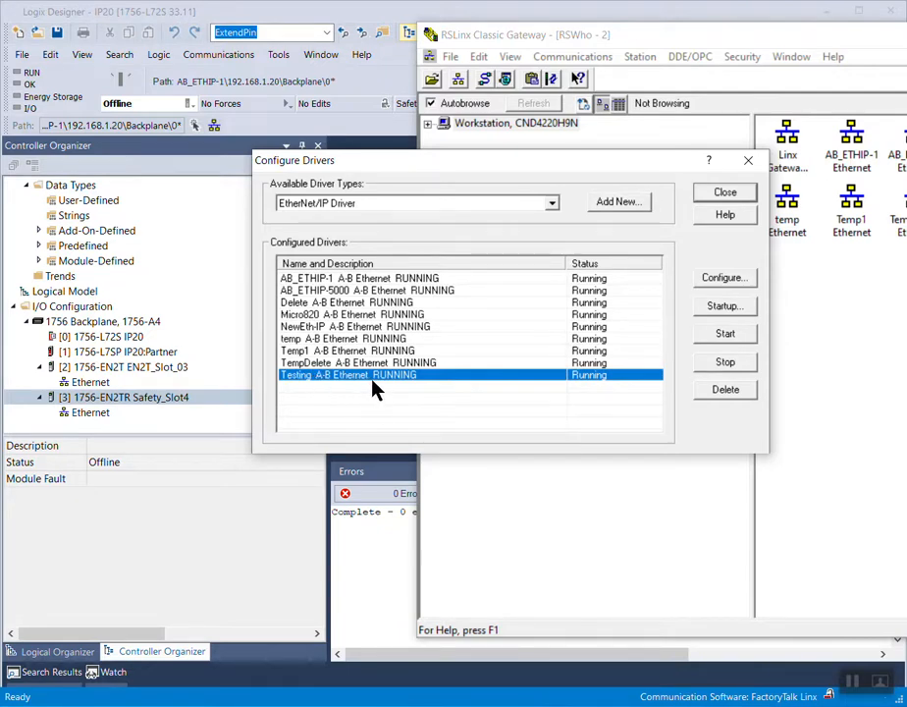
left_click(711, 280)
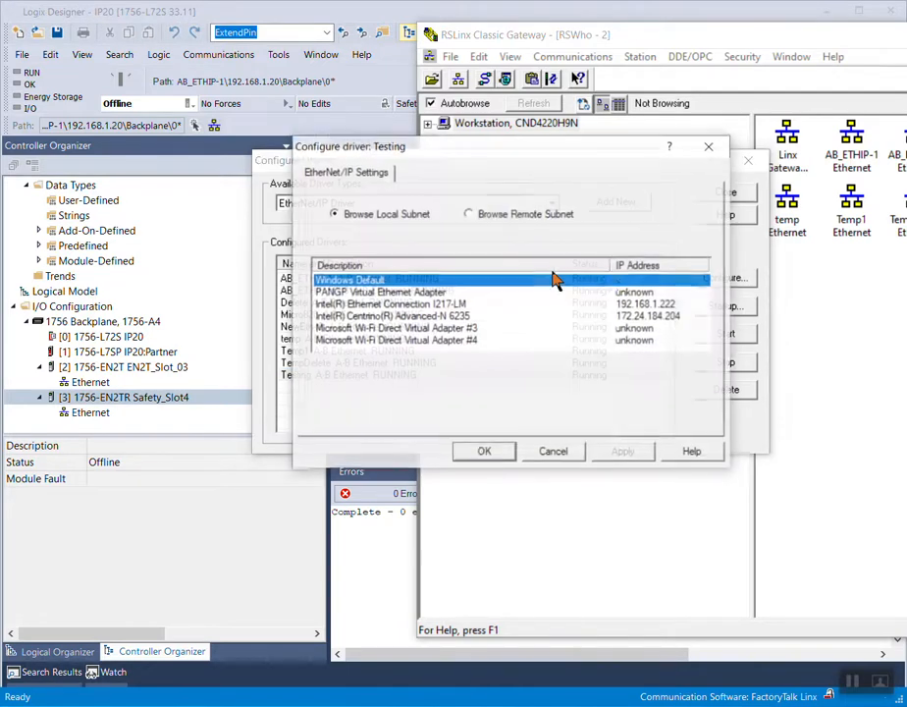
left_click(558, 458)
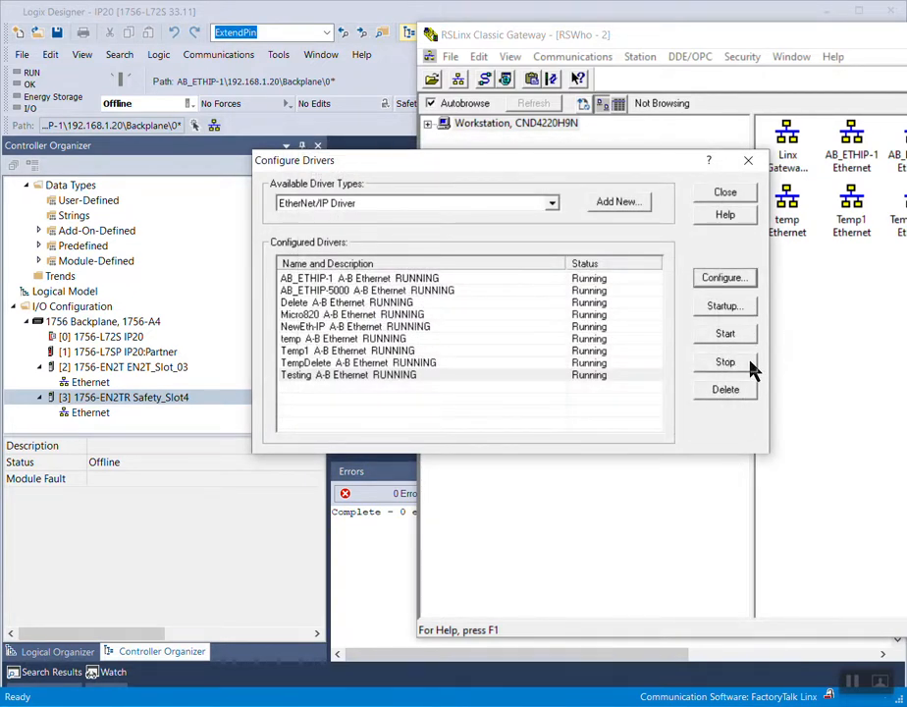
left_click(726, 193)
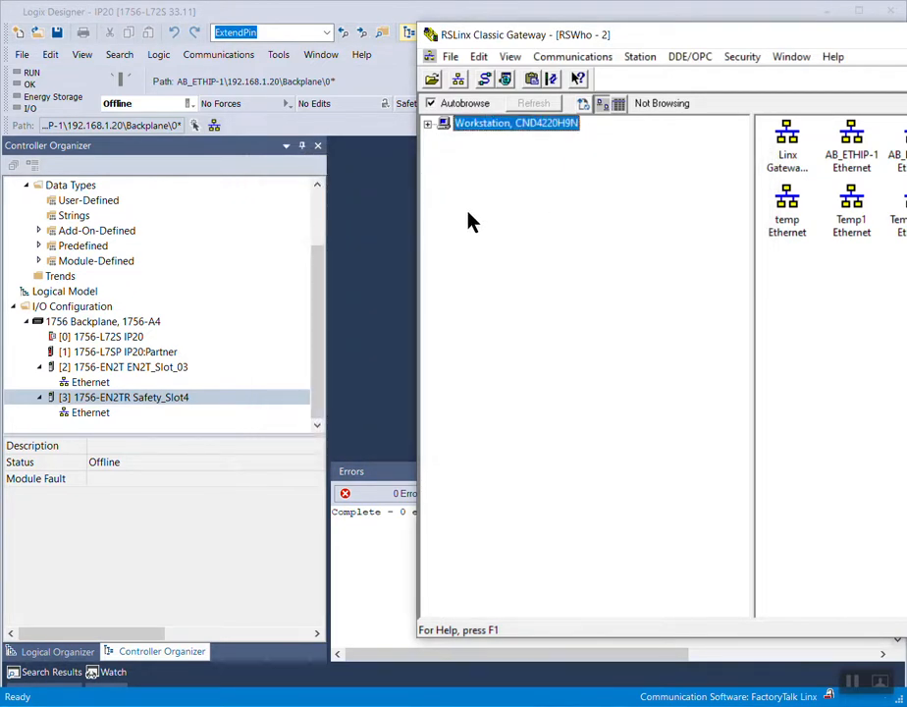
Step: Expand the workstation tree in RSWho and browse the devices on the Testing Ethernet network
left_click(428, 124)
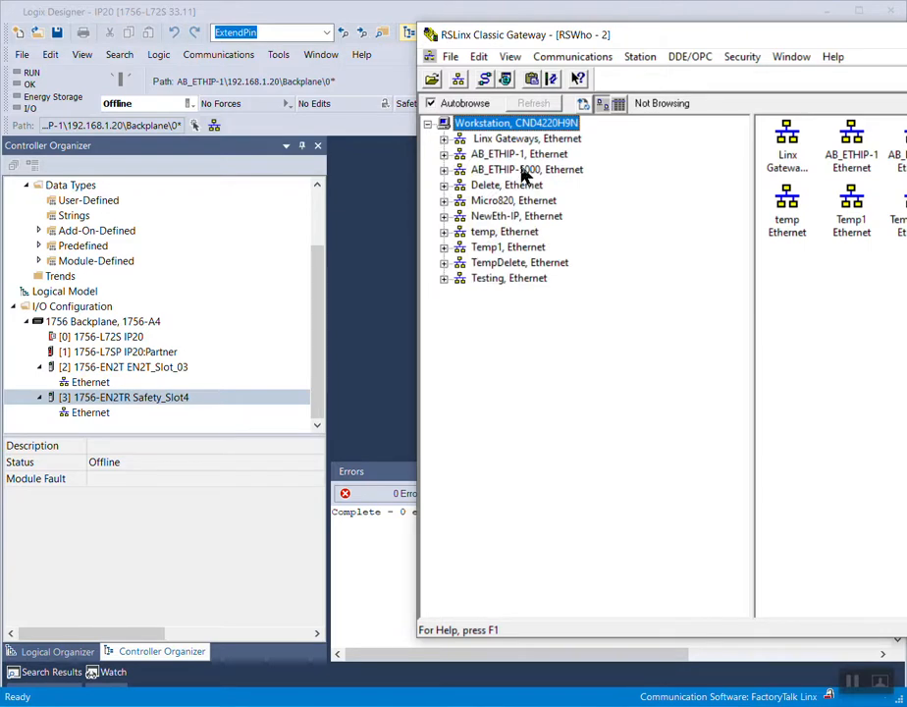
left_click(508, 282)
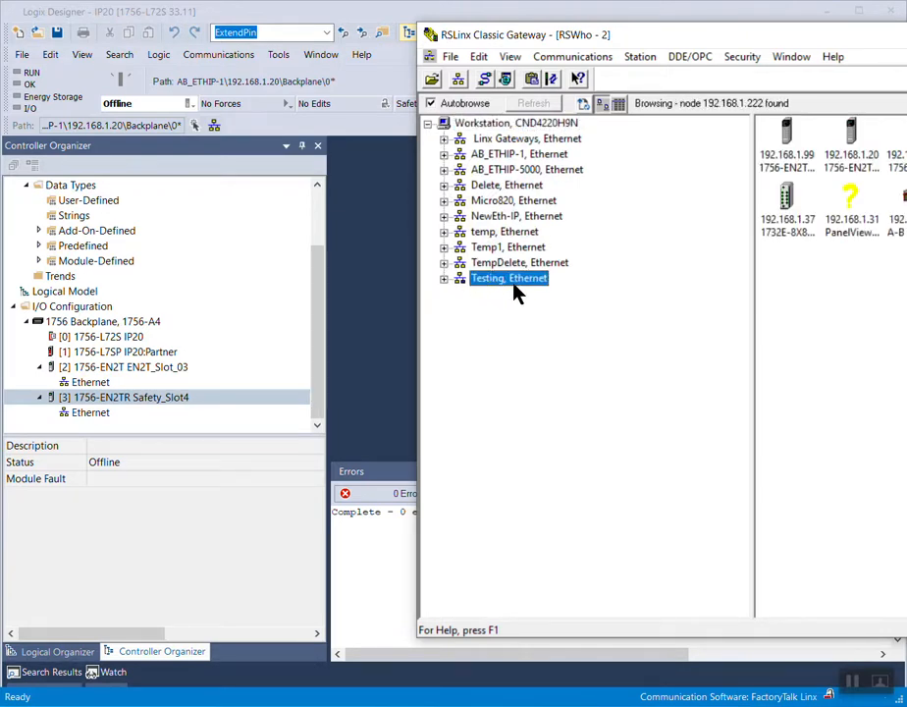
left_click(445, 279)
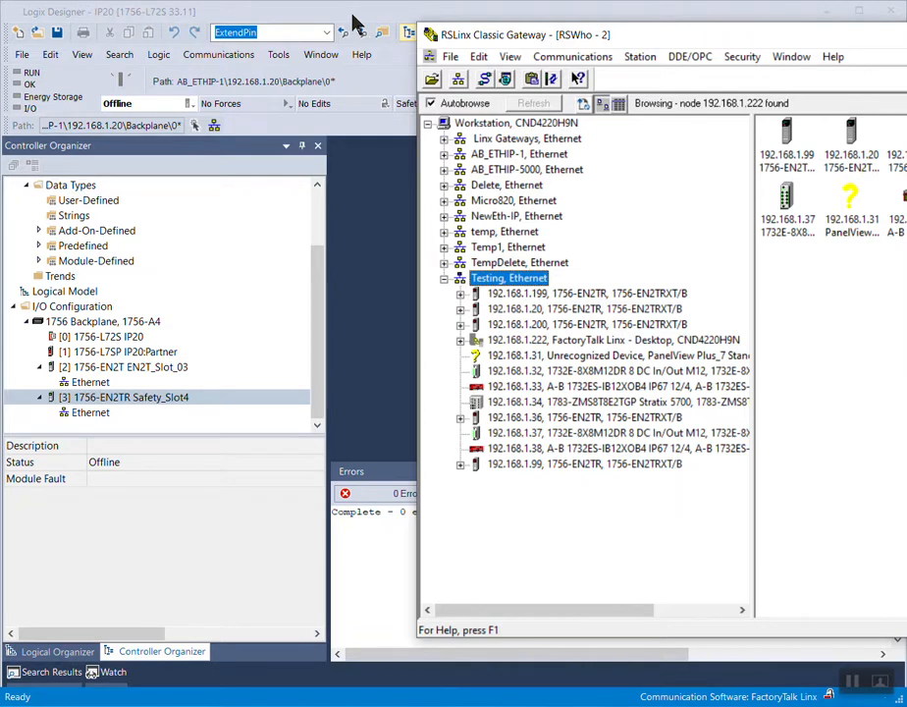
Step: Switch to Logix Designer, open the Who Active browser, and move and narrow its window to show all its controls
left_click(270, 14)
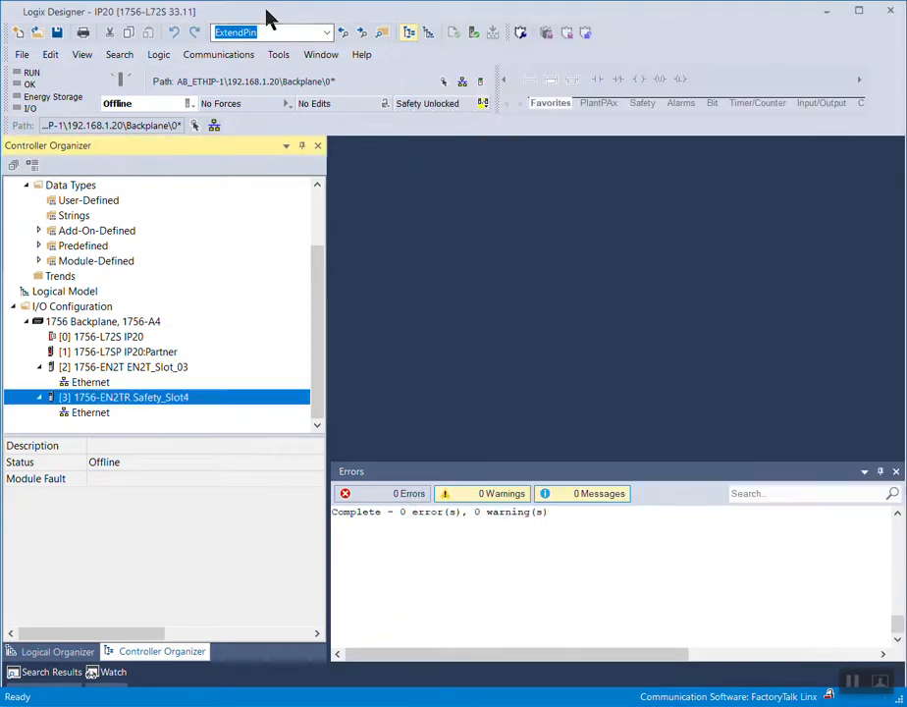
left_click(192, 108)
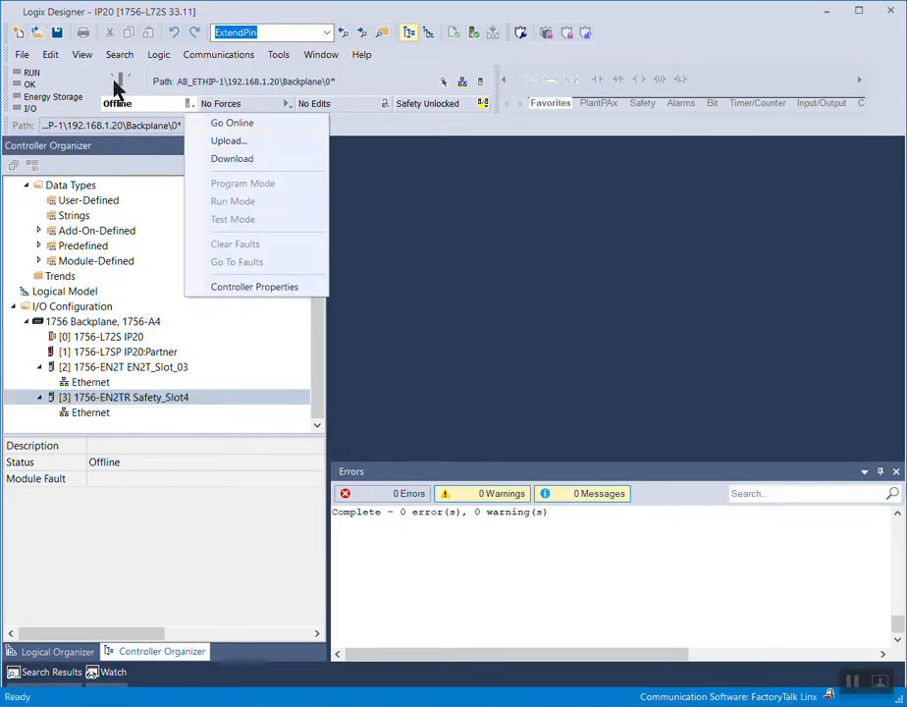
left_click(615, 62)
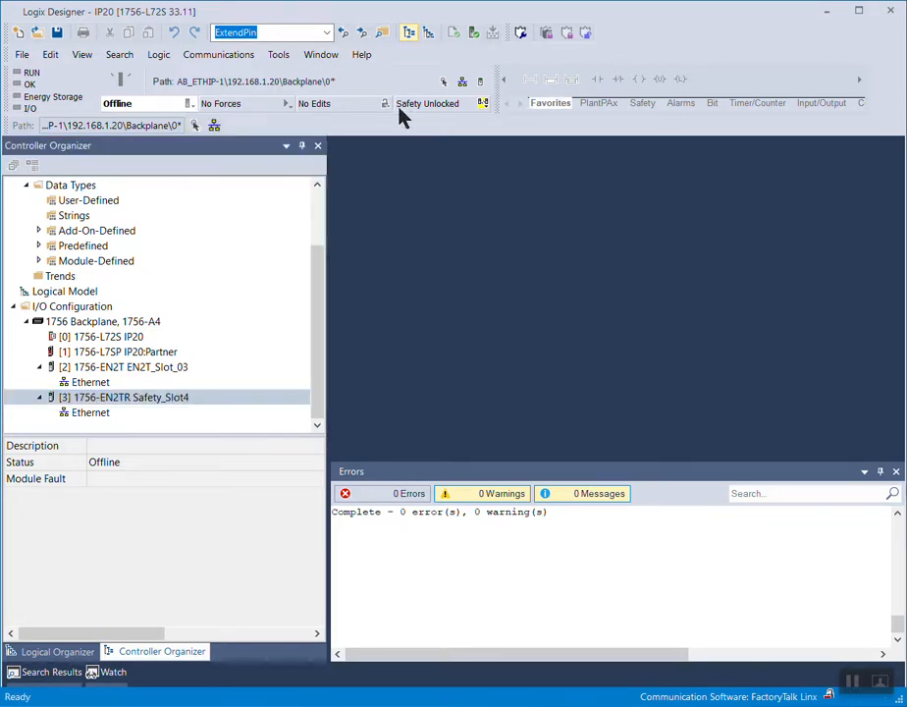
left_click(214, 128)
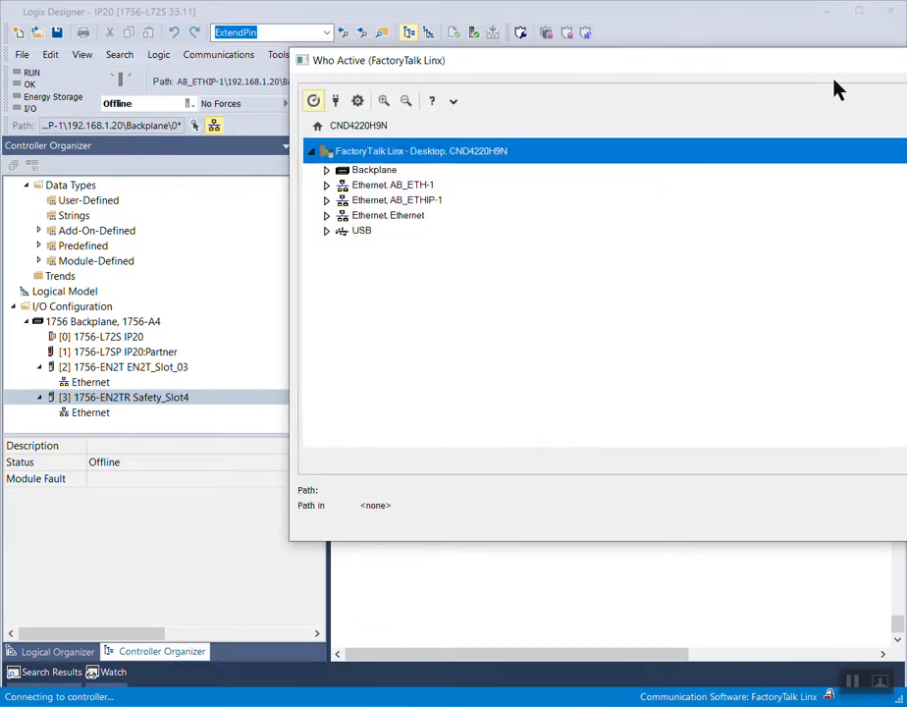
left_click_drag(835, 61, 588, 83)
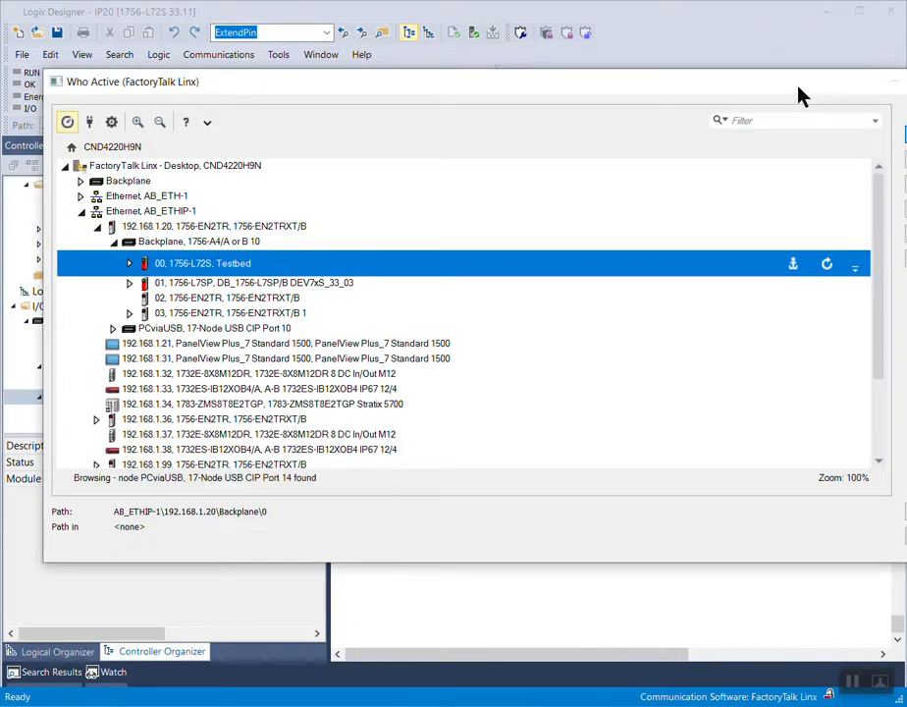
left_click_drag(802, 88, 776, 89)
left_click_drag(906, 254, 723, 263)
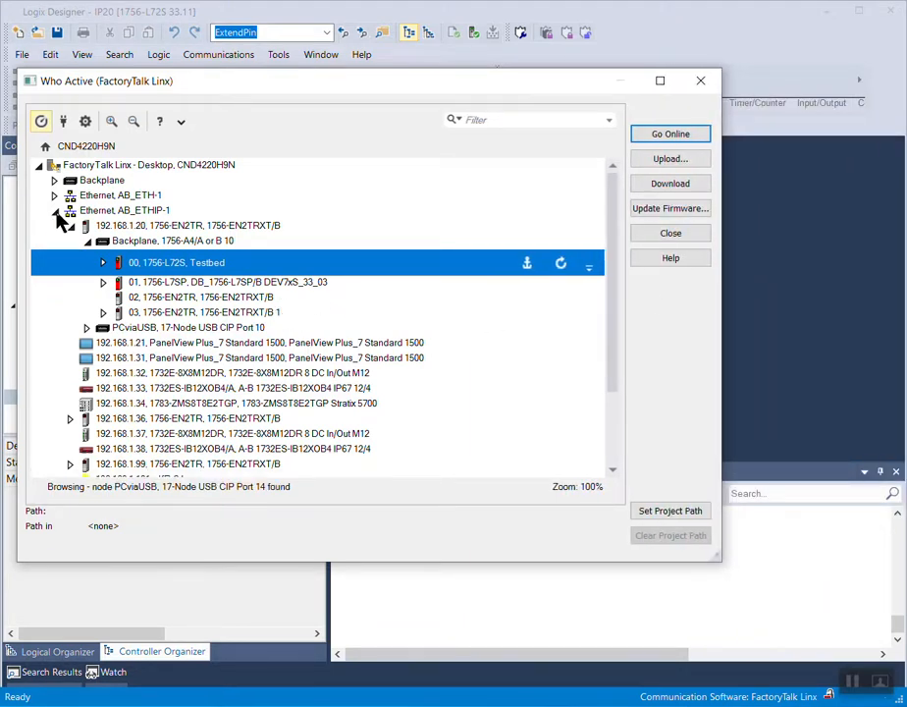
Step: Collapse the AB_ETHIP-1 network and examine the drivers listed under FactoryTalk Linx, including the Backplane branch
left_click(56, 211)
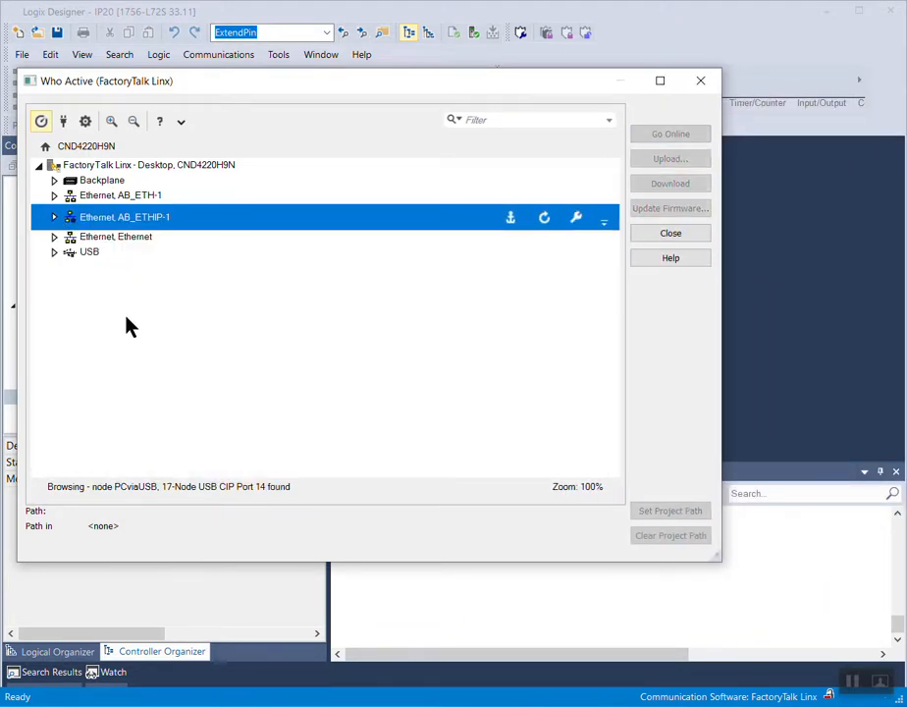
left_click(41, 165)
left_click(42, 172)
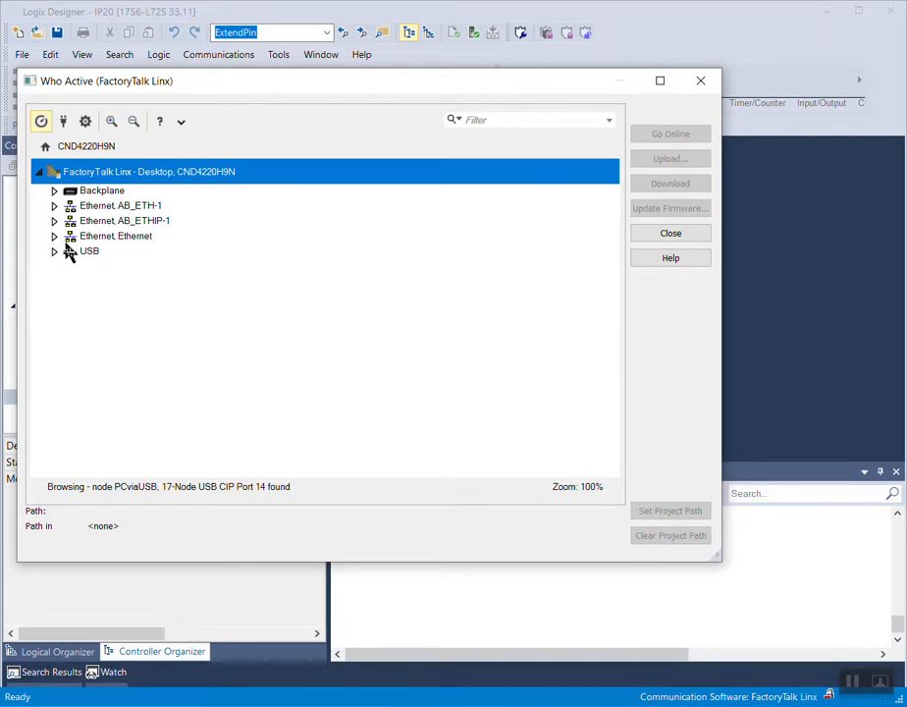
left_click(40, 175)
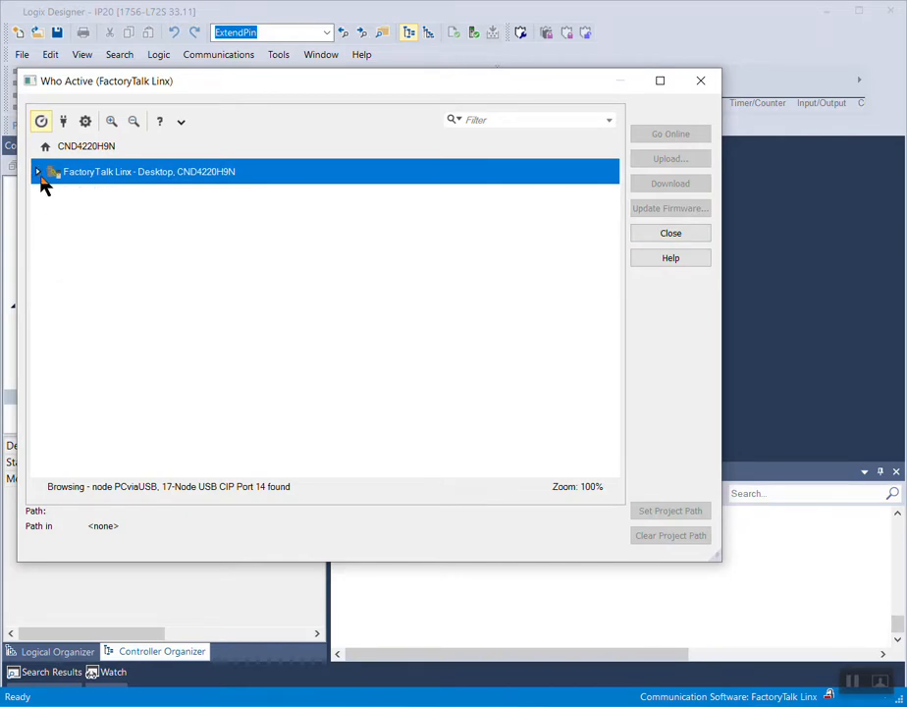
left_click(41, 175)
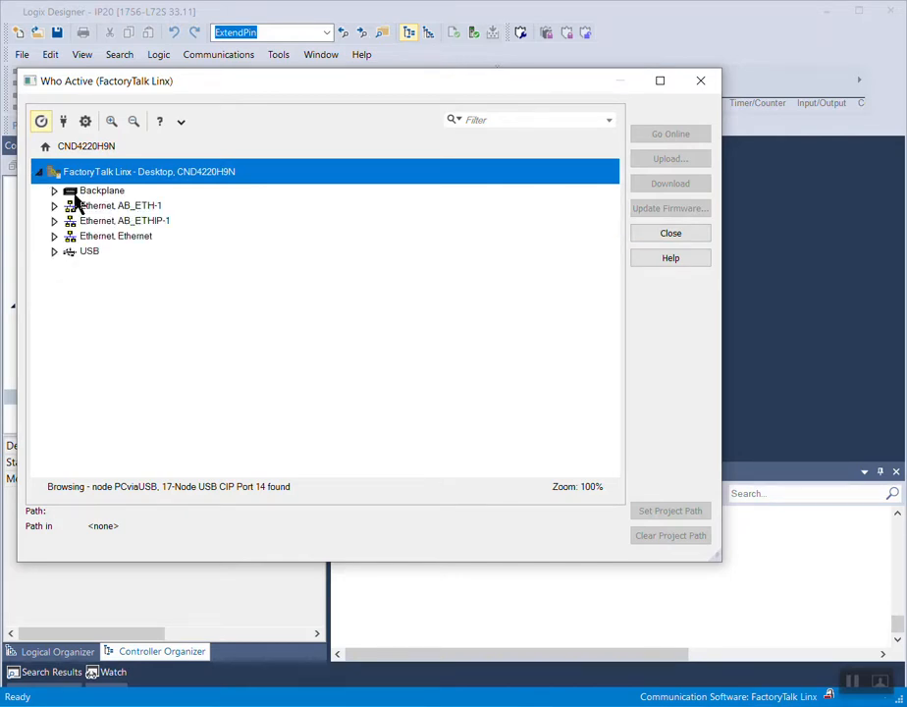
left_click(55, 188)
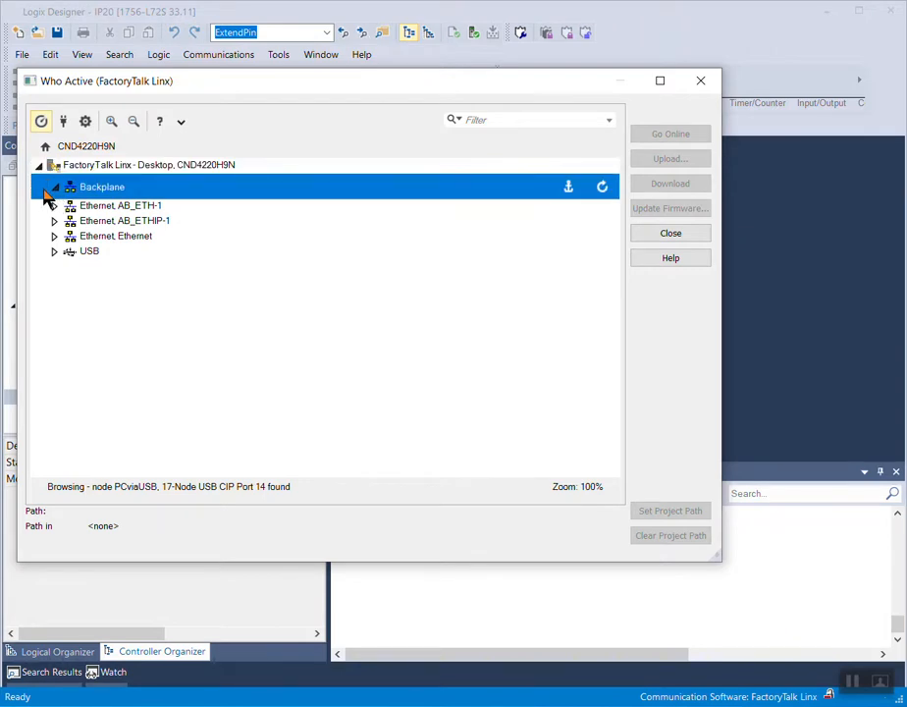
left_click(40, 168)
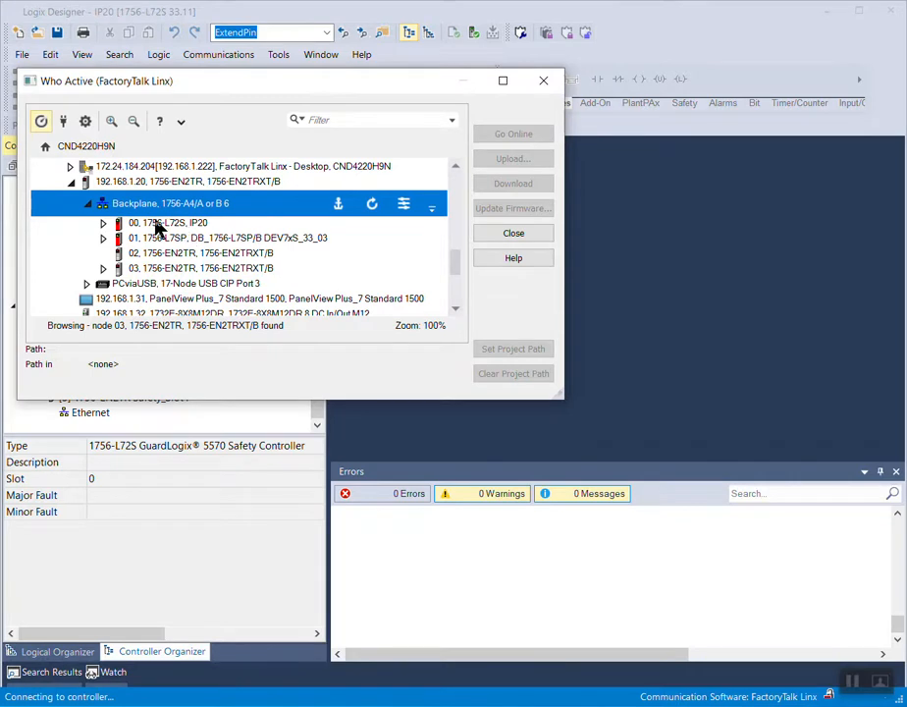
Step: Select the 1756-L72S IP20 controller in slot 0 of the 192.168.1.20 backplane under the Ethernet driver and go online
left_click(154, 222)
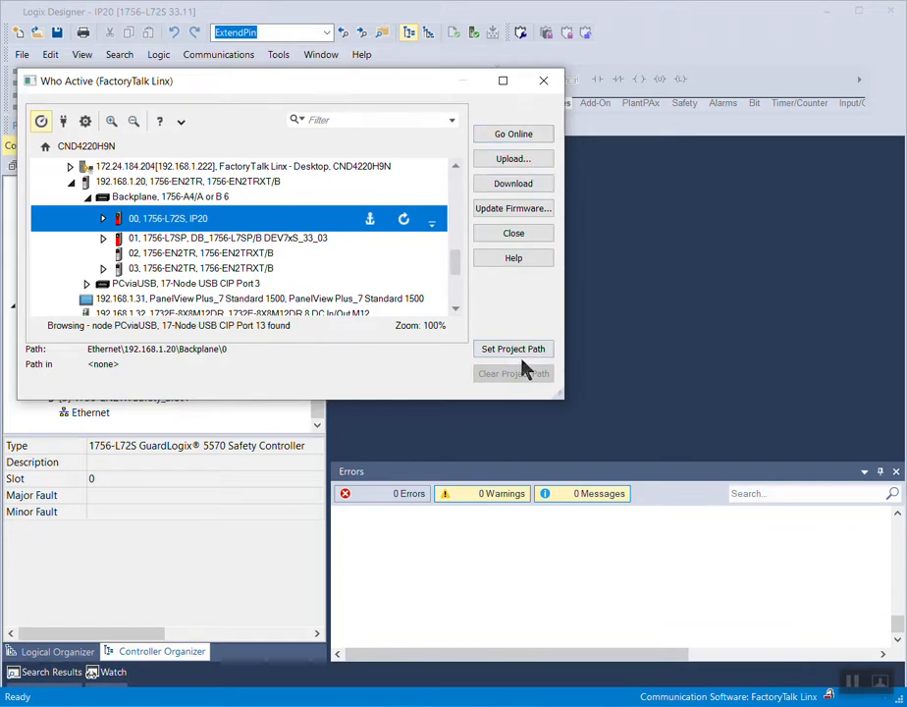
left_click(531, 137)
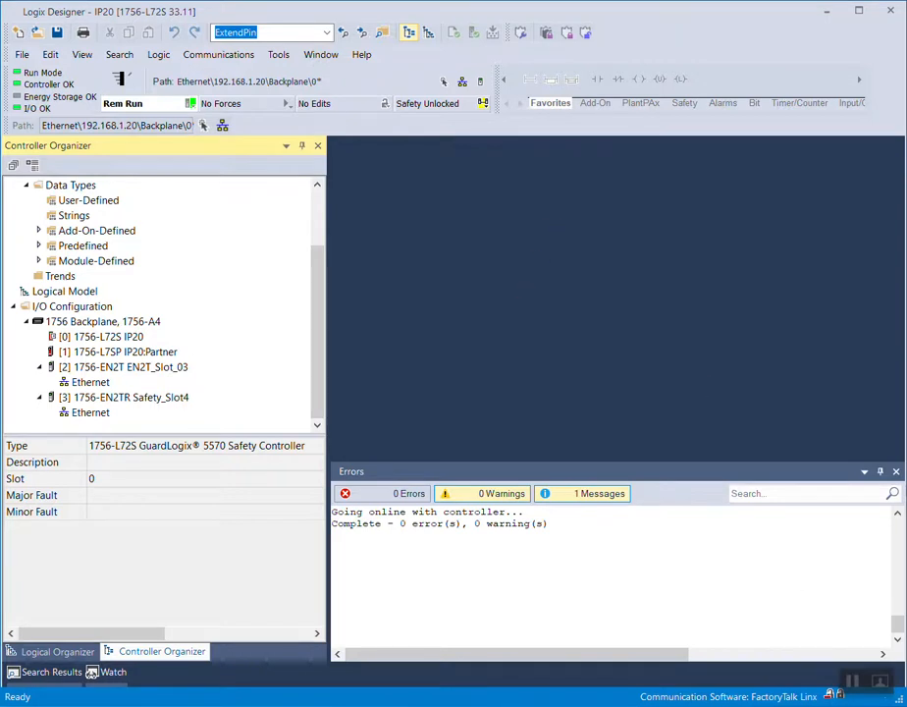
left_click(850, 702)
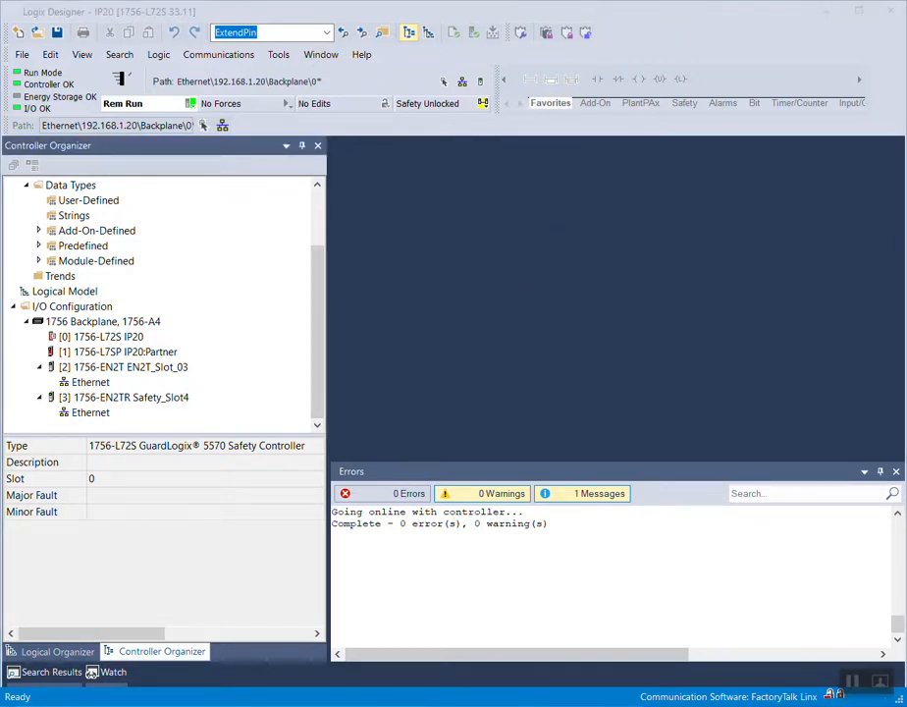